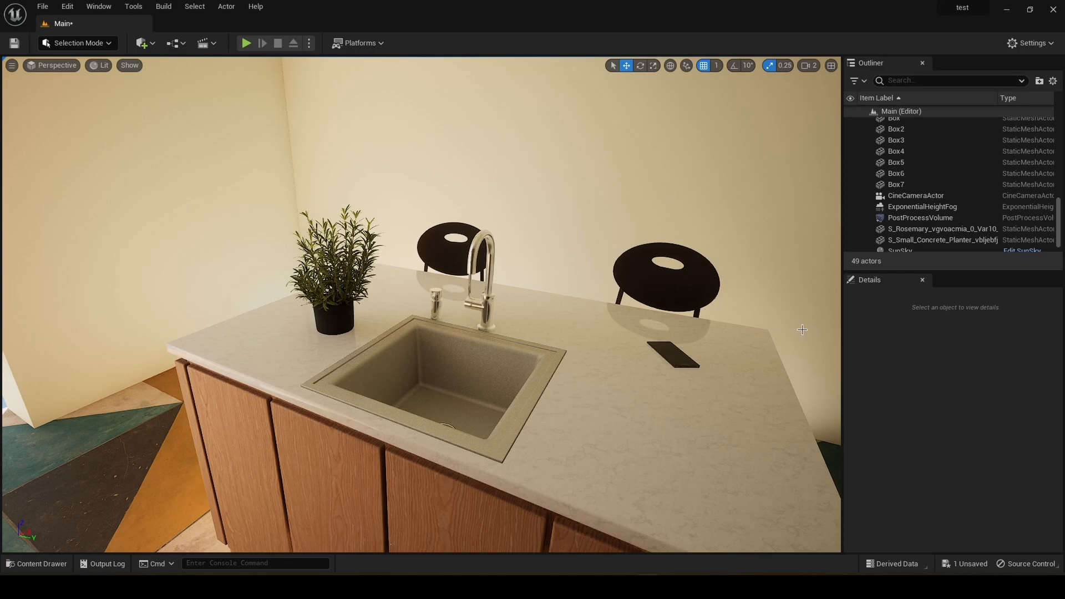
Preview the kitchen sink and countertop in Path Tracing mode, and return the viewport to Lit.
{"action": "mouse_move", "coordinate": [802, 330]}
{"action": "right_mouse_down"}
{"action": "mouse_move", "coordinate": [610, 339]}
{"action": "mouse_move", "coordinate": [353, 397]}
{"action": "mouse_move", "coordinate": [638, 382]}
{"action": "mouse_move", "coordinate": [721, 422]}
{"action": "mouse_move", "coordinate": [672, 444]}
{"action": "mouse_move", "coordinate": [555, 388]}
{"action": "mouse_move", "coordinate": [654, 383]}
{"action": "mouse_move", "coordinate": [377, 391]}
{"action": "mouse_move", "coordinate": [554, 385]}
{"action": "mouse_move", "coordinate": [422, 391]}
{"action": "mouse_move", "coordinate": [466, 388]}
{"action": "mouse_move", "coordinate": [447, 419]}
{"action": "mouse_move", "coordinate": [466, 388]}
{"action": "mouse_move", "coordinate": [427, 388]}
{"action": "mouse_move", "coordinate": [427, 222]}
{"action": "mouse_move", "coordinate": [391, 222]}
{"action": "mouse_move", "coordinate": [533, 205]}
{"action": "mouse_move", "coordinate": [535, 155]}
{"action": "mouse_move", "coordinate": [527, 250]}
{"action": "mouse_move", "coordinate": [785, 321]}
{"action": "right_mouse_up"}
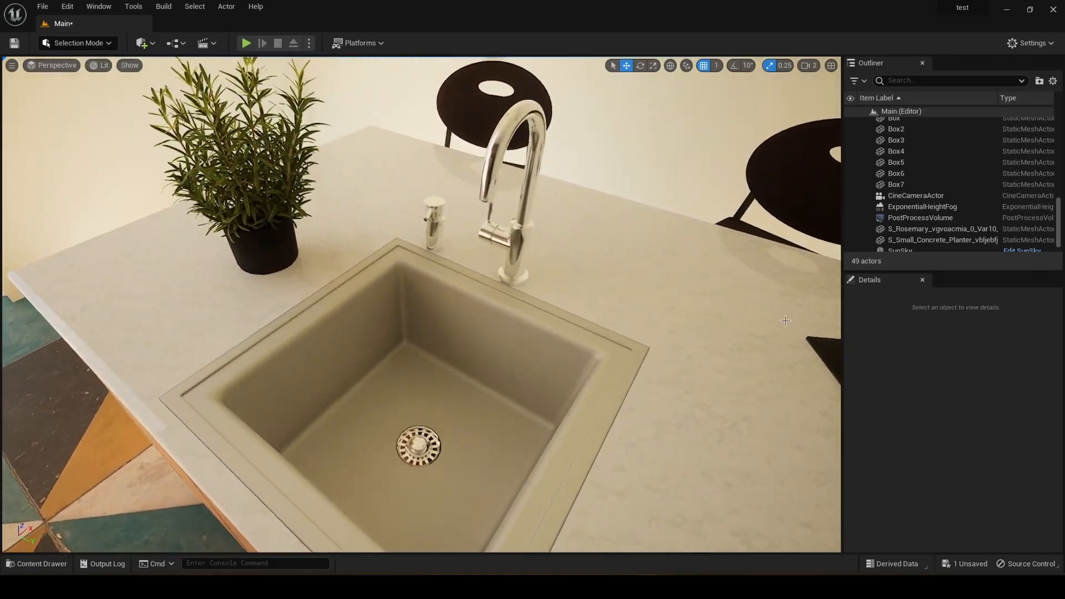
{"action": "left_click", "coordinate": [94, 67]}
{"action": "left_click", "coordinate": [134, 199]}
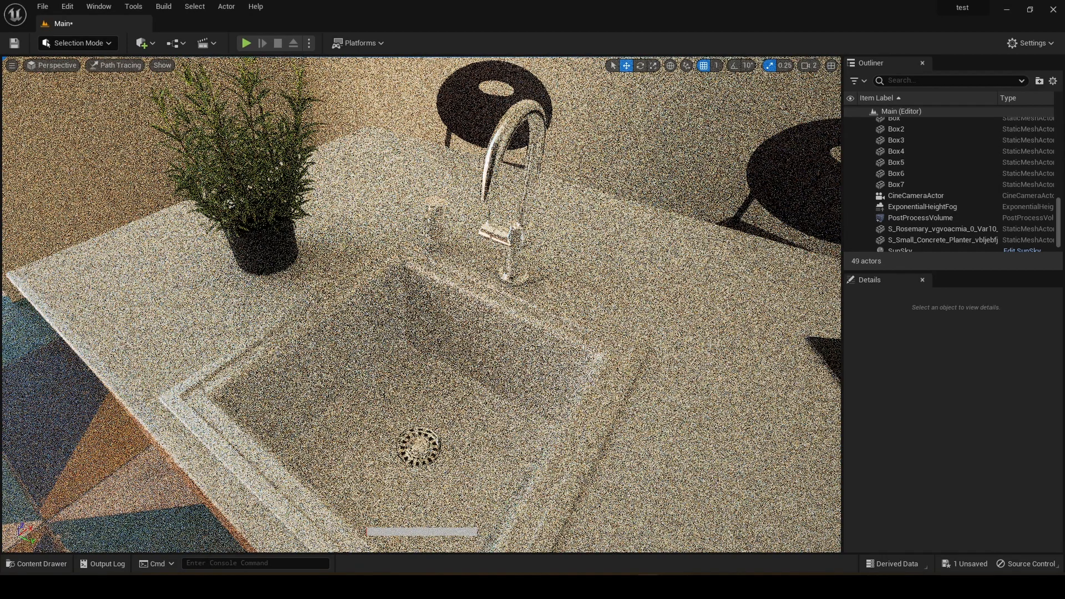
{"action": "left_click", "coordinate": [123, 68]}
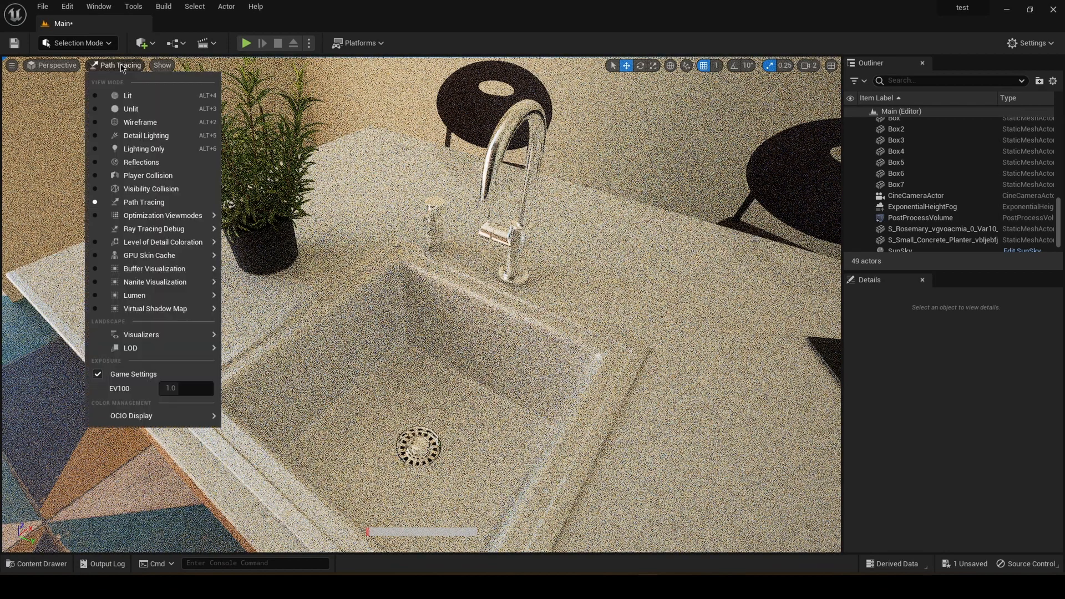
{"action": "left_click", "coordinate": [123, 96]}
Turn the view to the refrigerator and search Quixel Bridge for "brushed steel".
{"action": "right_click_drag", "start_coordinate": [566, 296], "coordinate": [272, 253]}
{"action": "key", "text": "s"}
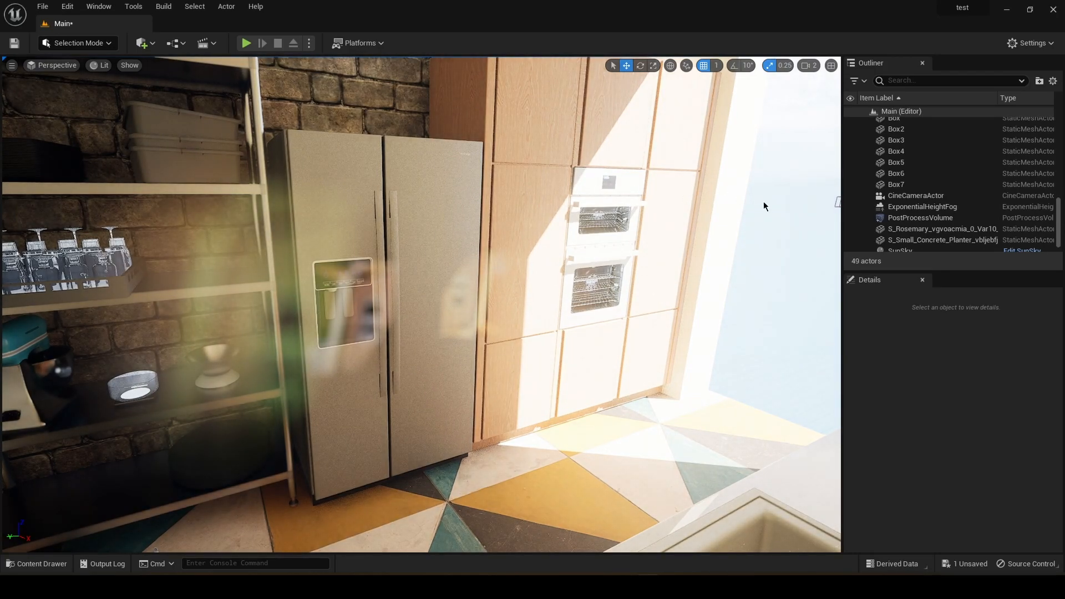
{"action": "left_click", "coordinate": [143, 44]}
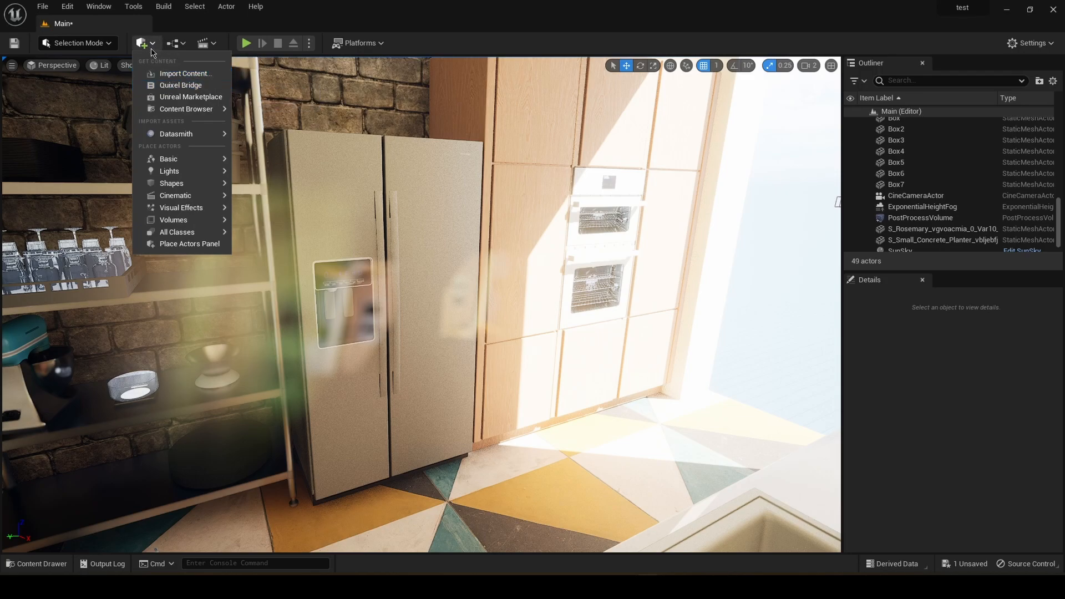
{"action": "left_click", "coordinate": [175, 86]}
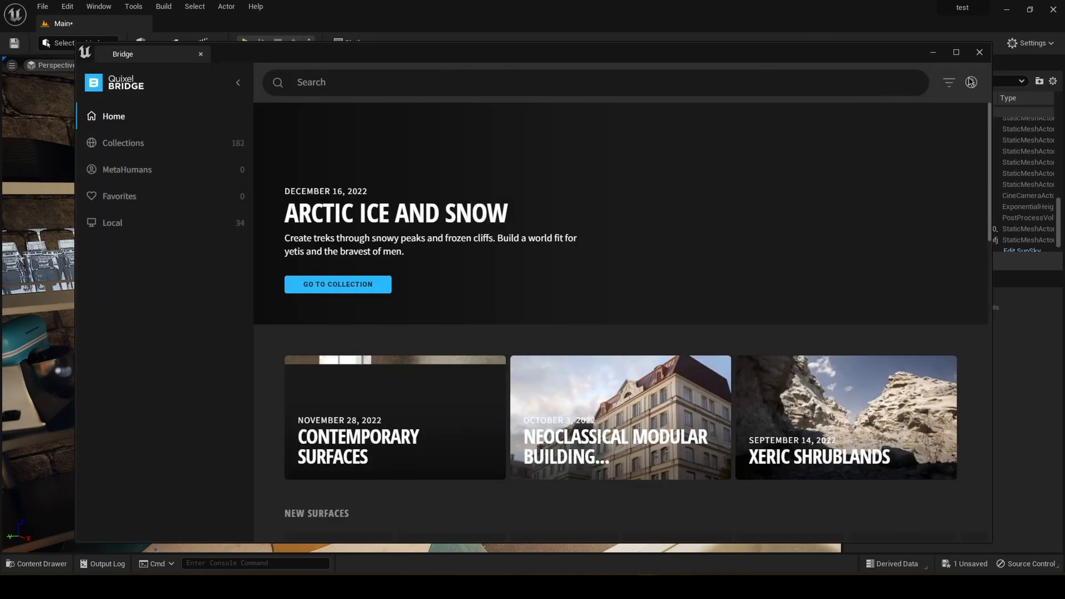
{"action": "left_click", "coordinate": [343, 84]}
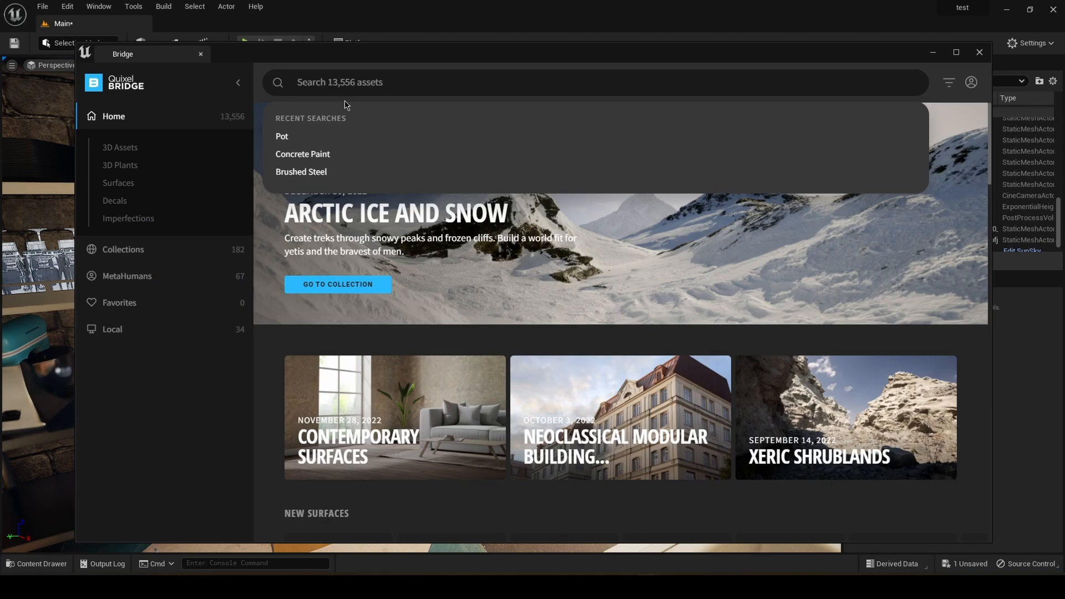
{"action": "type", "text": "brushed"}
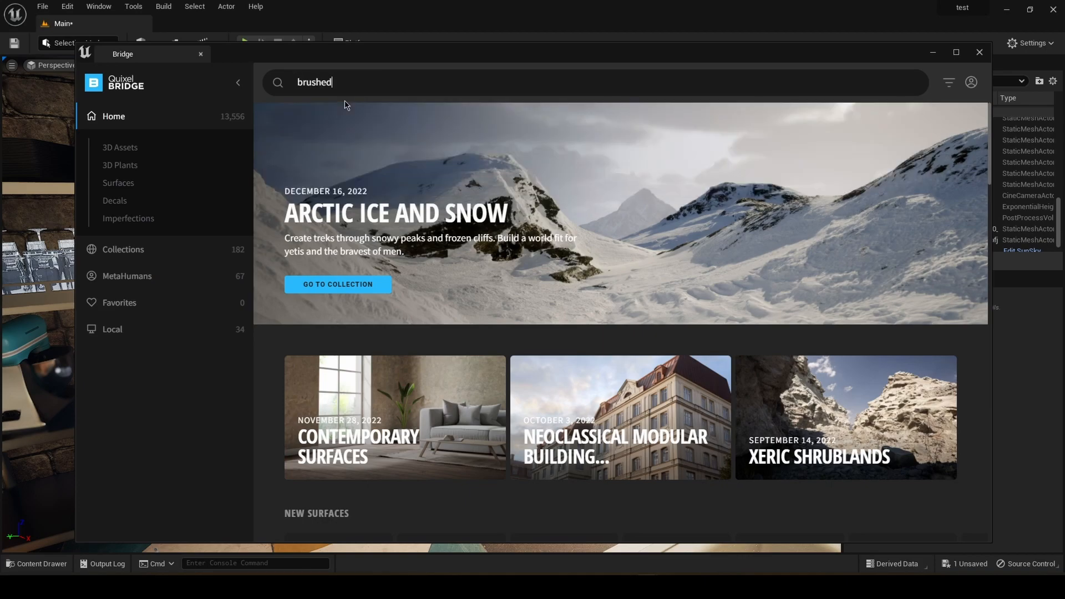
{"action": "type", "text": " steel"}
{"action": "key", "text": "Return"}
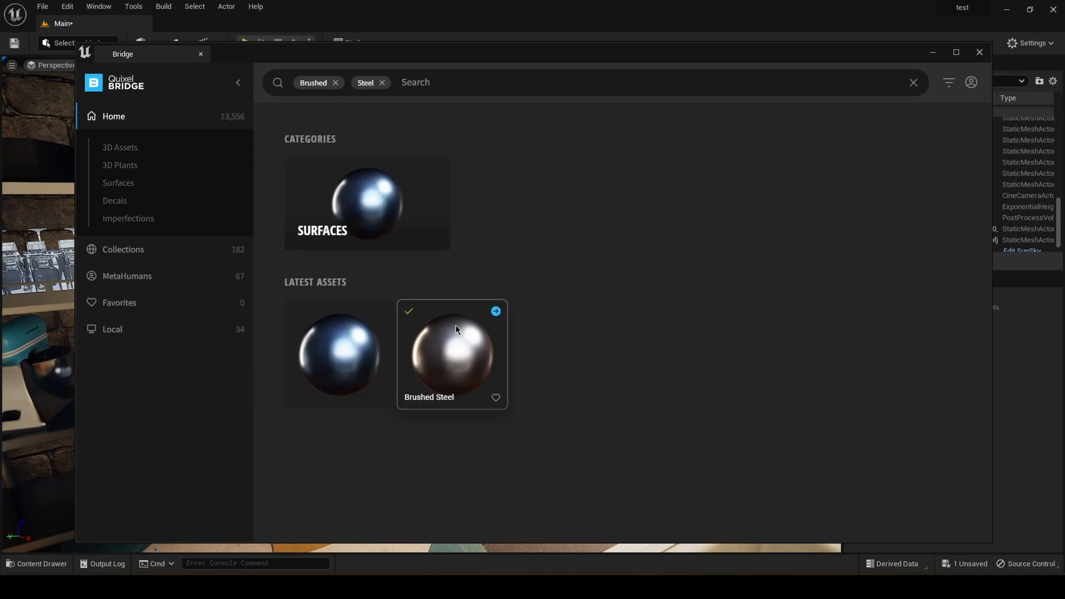
Add the Brushed Steel surface to the project and close Quixel Bridge.
{"action": "left_click", "coordinate": [496, 313]}
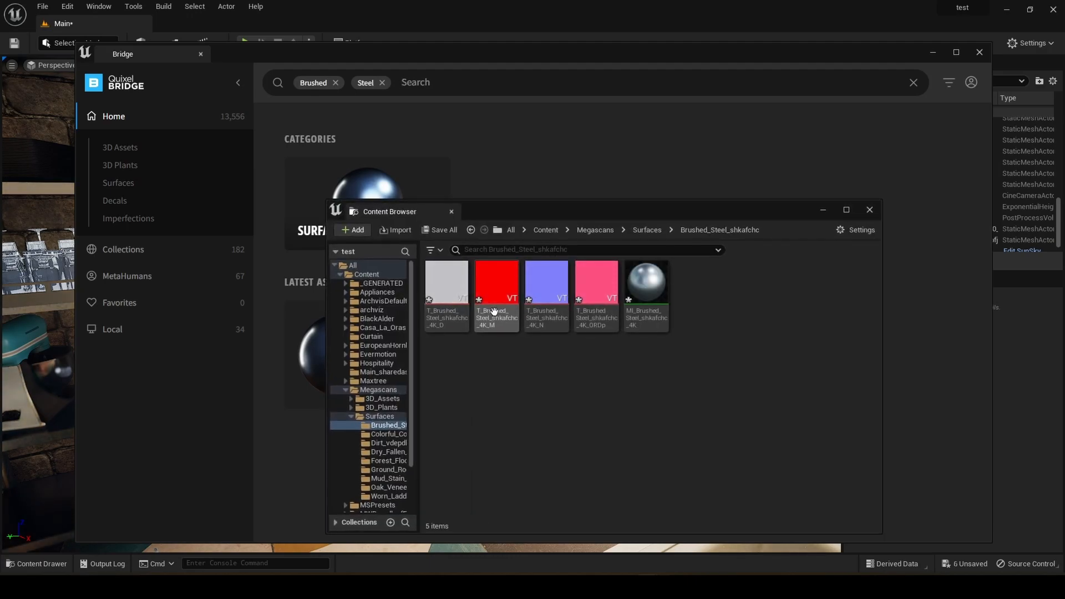
{"action": "left_click", "coordinate": [980, 52]}
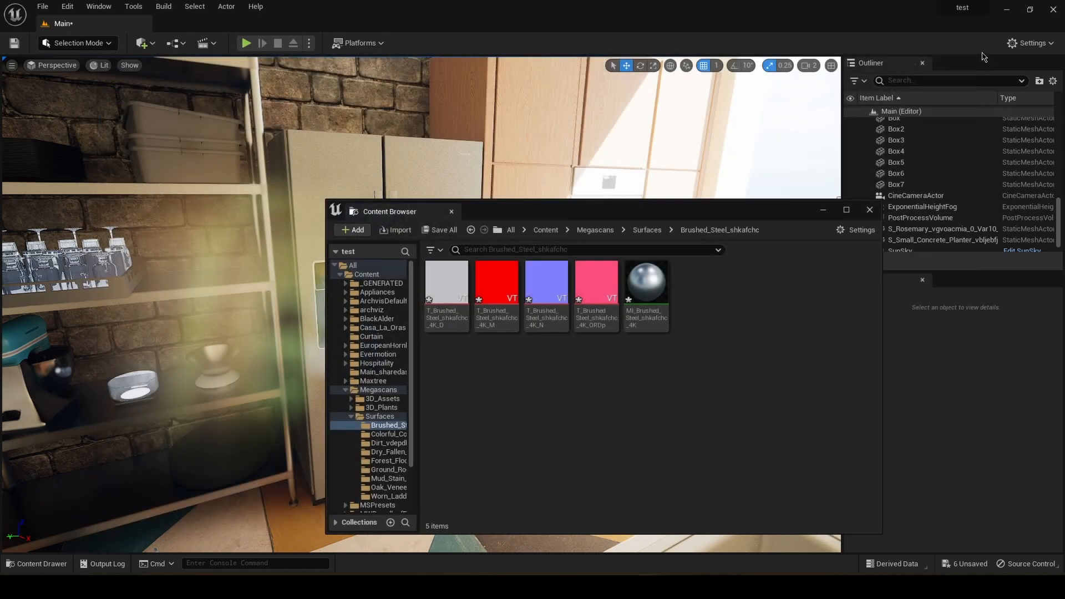
{"action": "left_click_drag", "start_coordinate": [643, 209], "coordinate": [595, 260]}
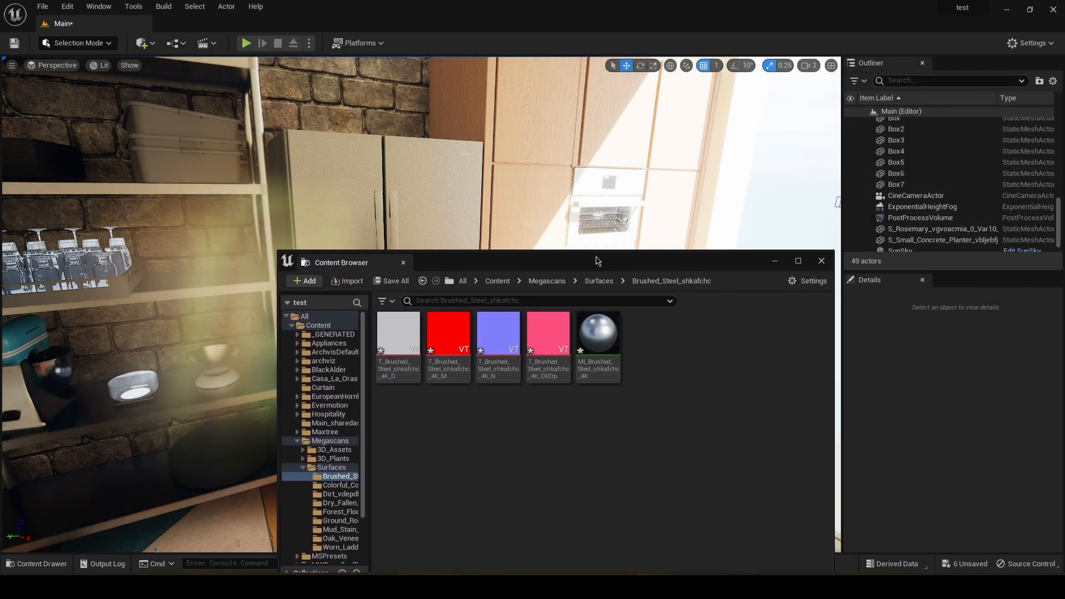
Open the brushed steel material instance and examine its preview sphere from several angles and distances.
{"action": "double_click", "coordinate": [608, 334]}
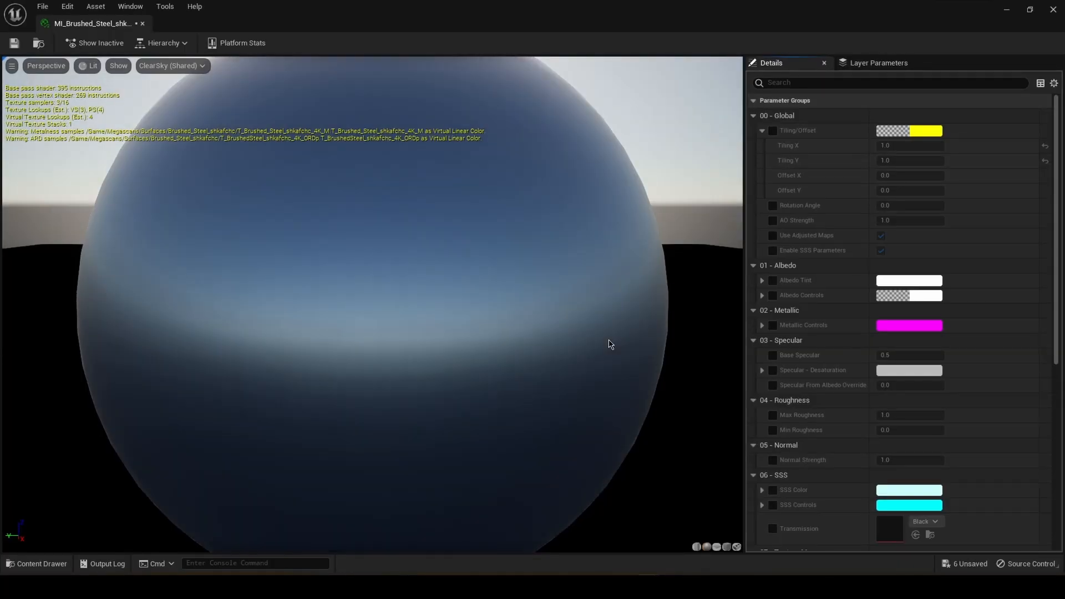
{"action": "scroll", "coordinate": [390, 316], "scroll_direction": "down", "scroll_amount": 5}
{"action": "mouse_move", "coordinate": [390, 316]}
{"action": "left_mouse_down"}
{"action": "mouse_move", "coordinate": [422, 299]}
{"action": "mouse_move", "coordinate": [386, 307]}
{"action": "left_mouse_up"}
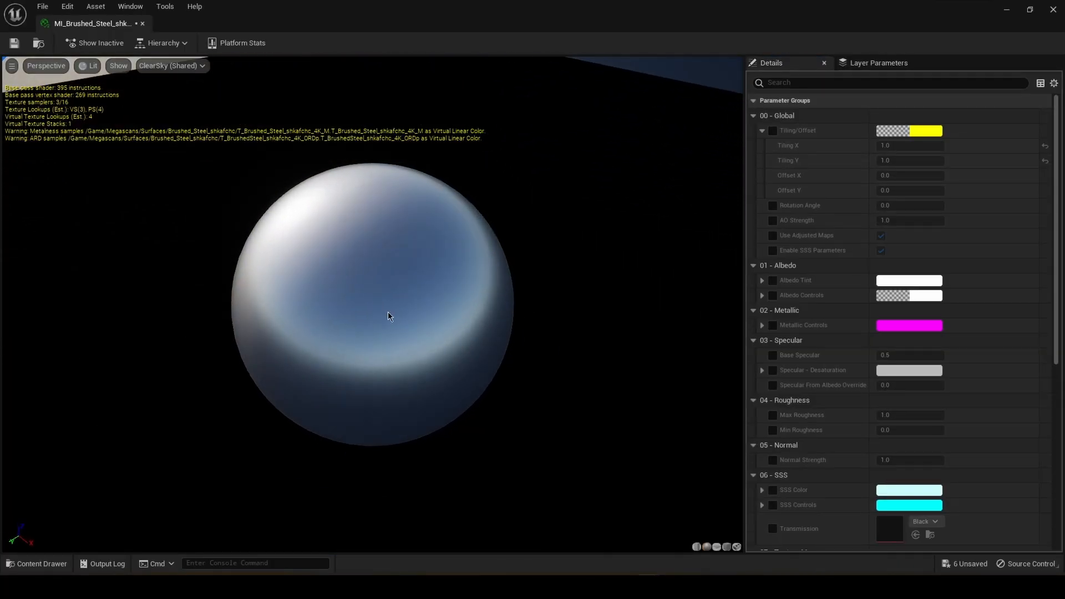
{"action": "scroll", "coordinate": [386, 306], "scroll_direction": "up", "scroll_amount": 6}
{"action": "scroll", "coordinate": [382, 306], "scroll_direction": "down", "scroll_amount": 6}
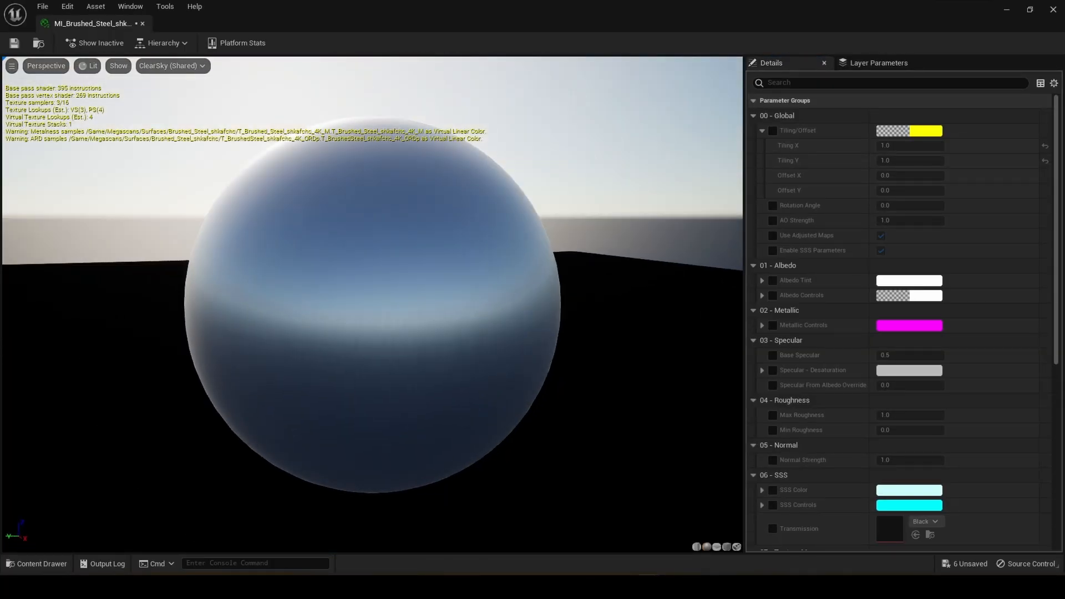
Minimize the Content Browser and bring the brushed steel material instance editor back up.
{"action": "left_click", "coordinate": [1006, 11]}
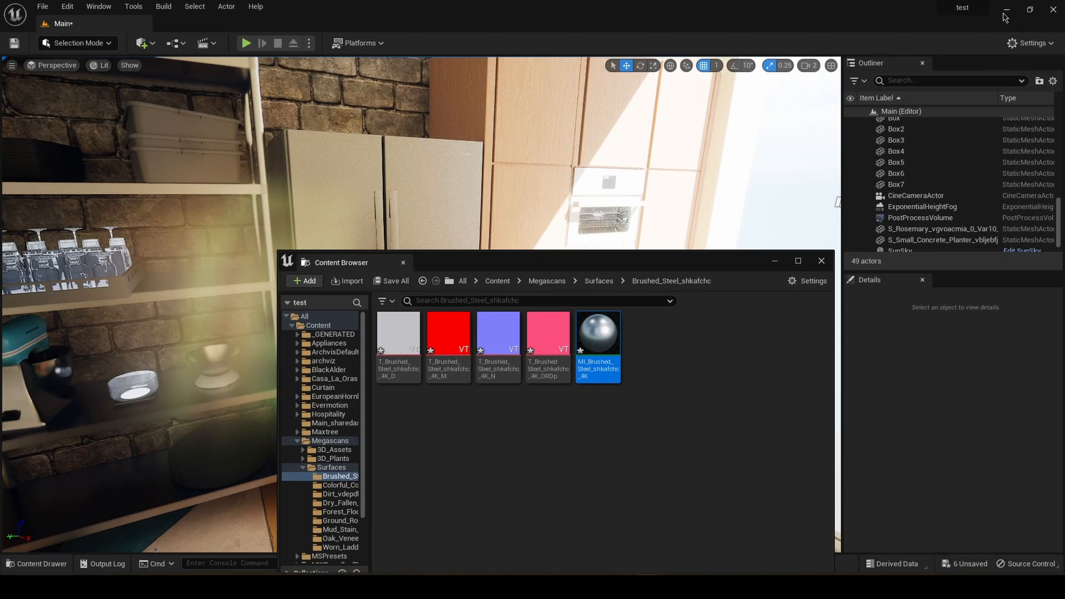
{"action": "left_click", "coordinate": [775, 261]}
{"action": "mouse_move", "coordinate": [649, 587]}
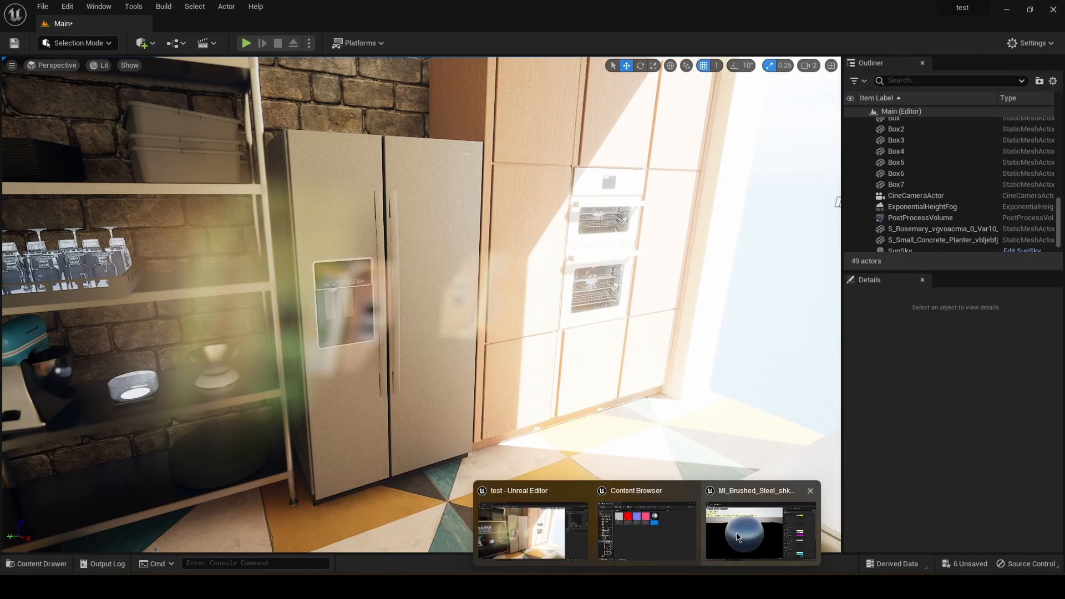
{"action": "left_click", "coordinate": [721, 514]}
Enable the Tiling/Offset override and set both Tiling X and Tiling Y to 0.5.
{"action": "left_click", "coordinate": [772, 132]}
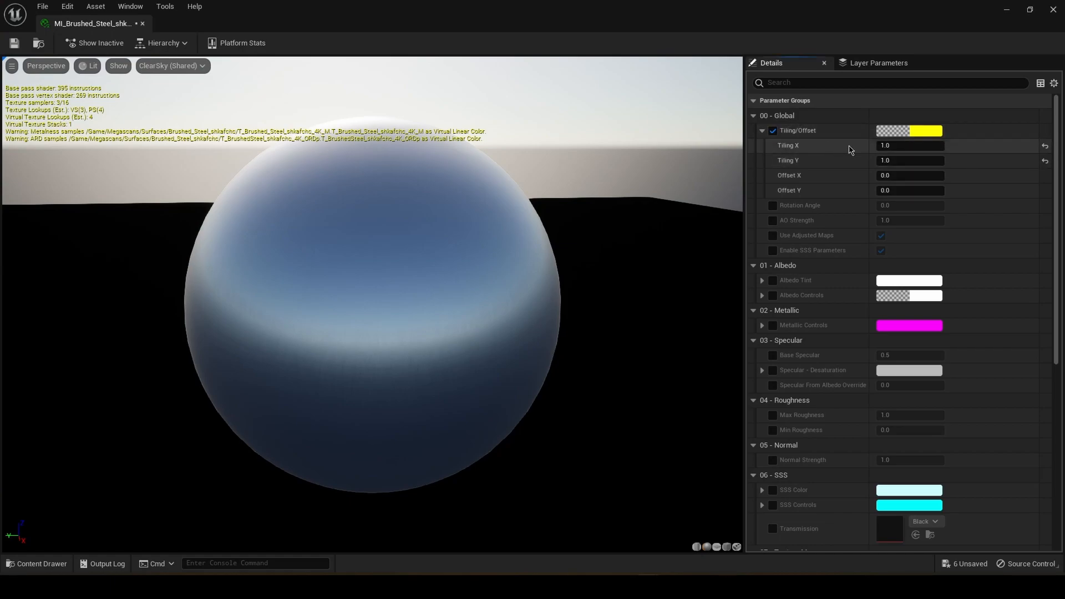
{"action": "left_click", "coordinate": [908, 143]}
{"action": "type", "text": "0.5"}
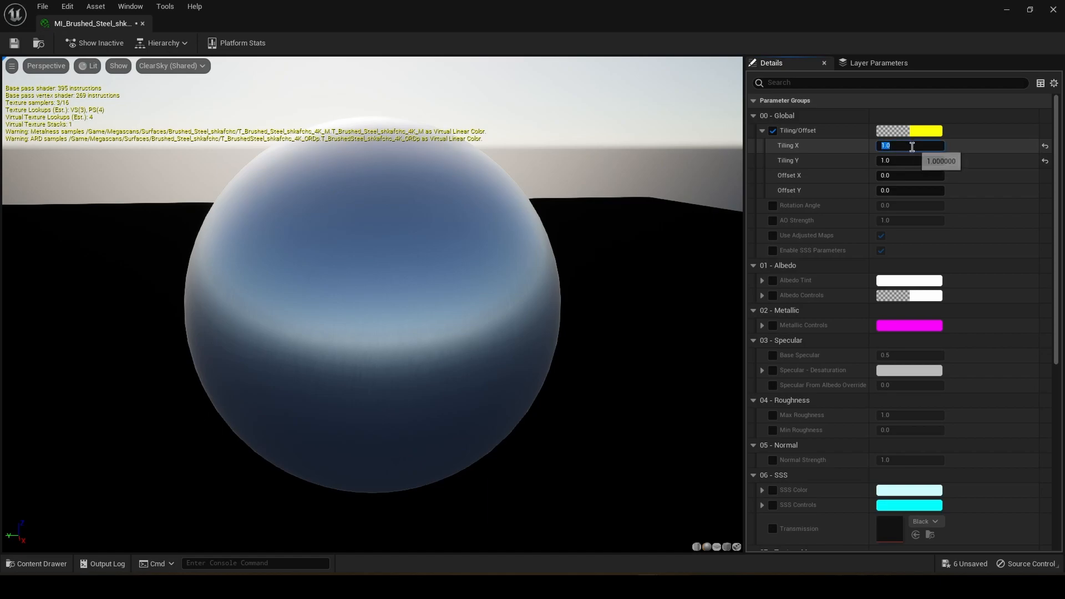
{"action": "key", "text": "Return"}
{"action": "left_click", "coordinate": [903, 160]}
{"action": "type", "text": ".5"}
{"action": "key", "text": "Return"}
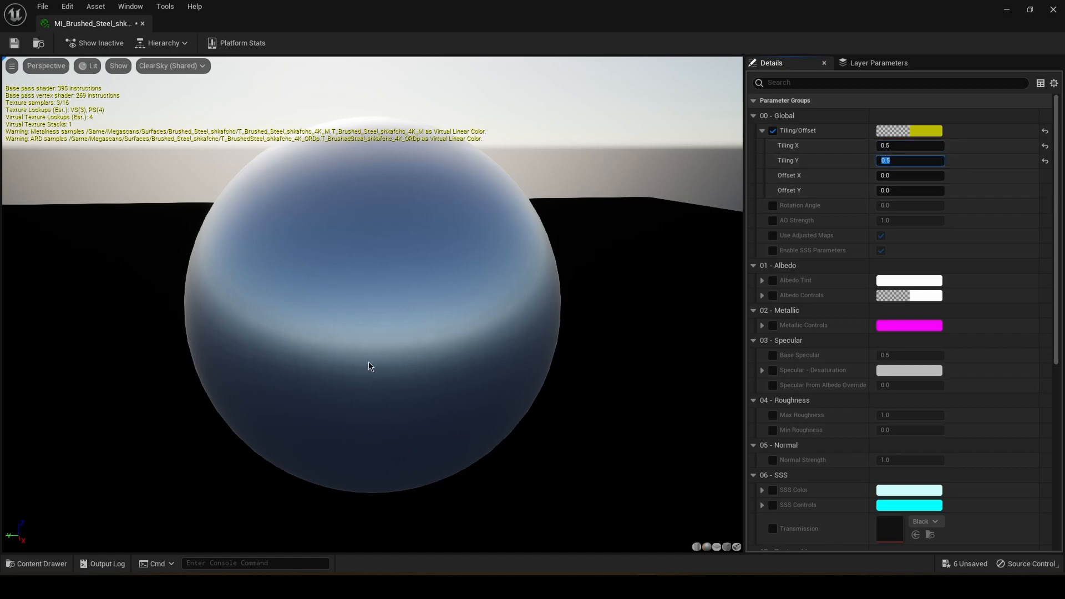
{"action": "key", "text": "Tab"}
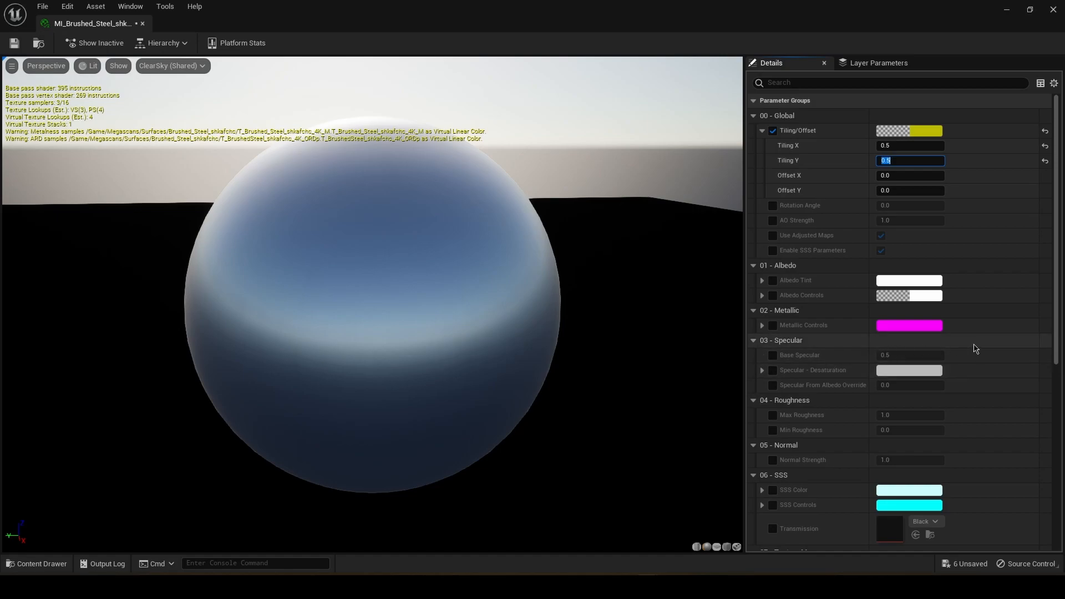
{"action": "left_click", "coordinate": [973, 344]}
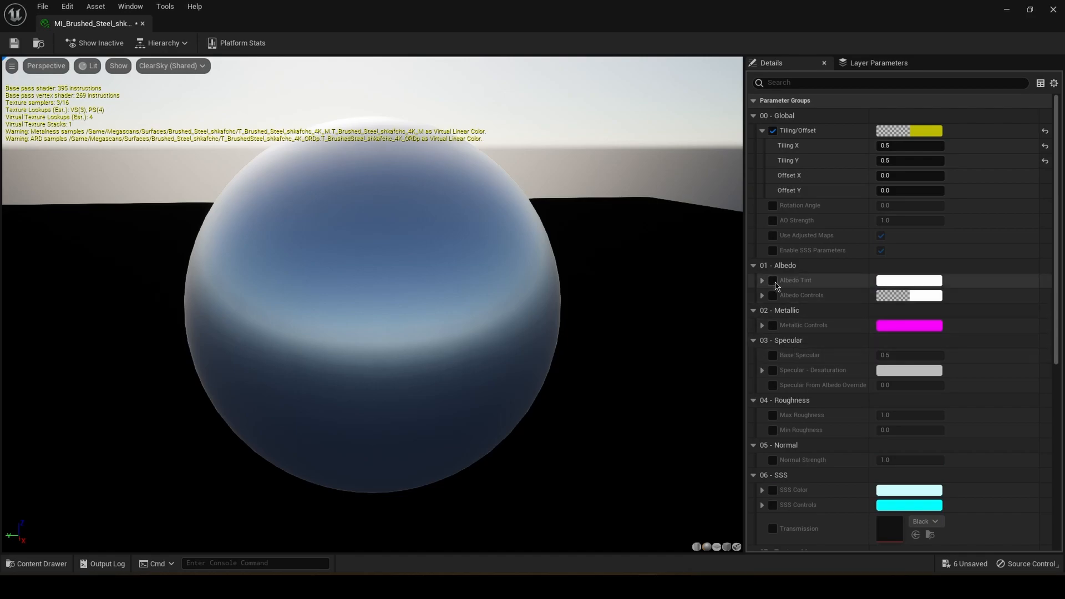
Enable the Albedo Tint override and darken the tint to a light grey with a V value of 0.65.
{"action": "left_click", "coordinate": [918, 285]}
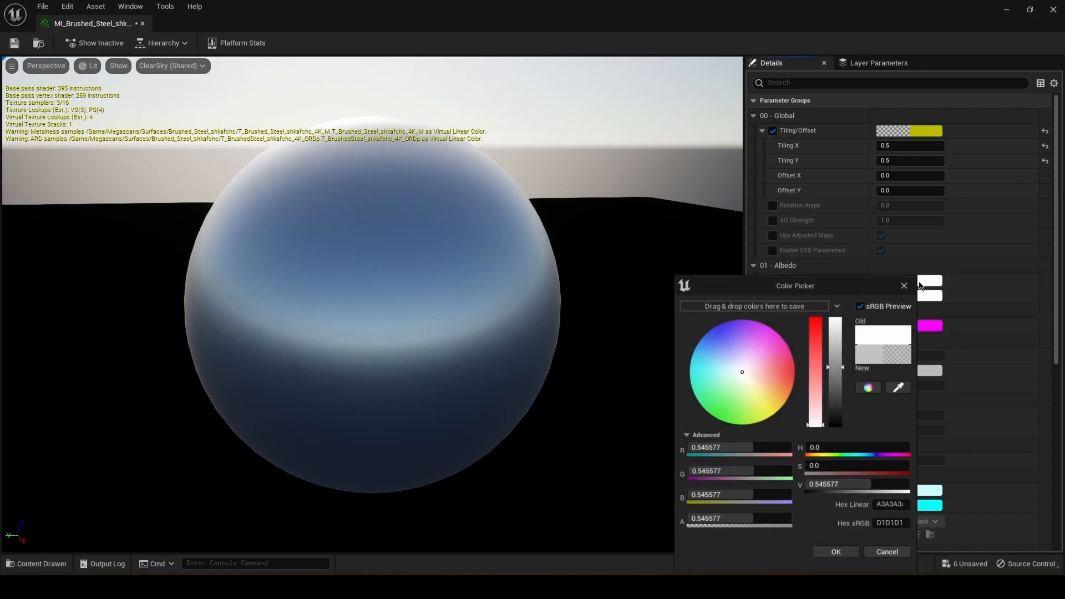
{"action": "left_click", "coordinate": [905, 285]}
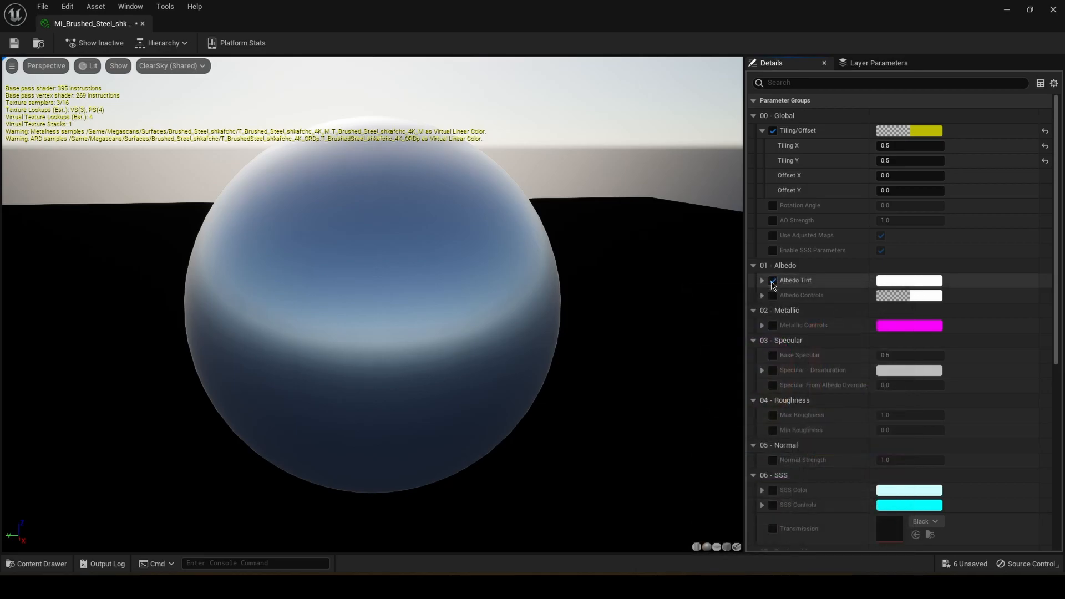
{"action": "left_click", "coordinate": [898, 284]}
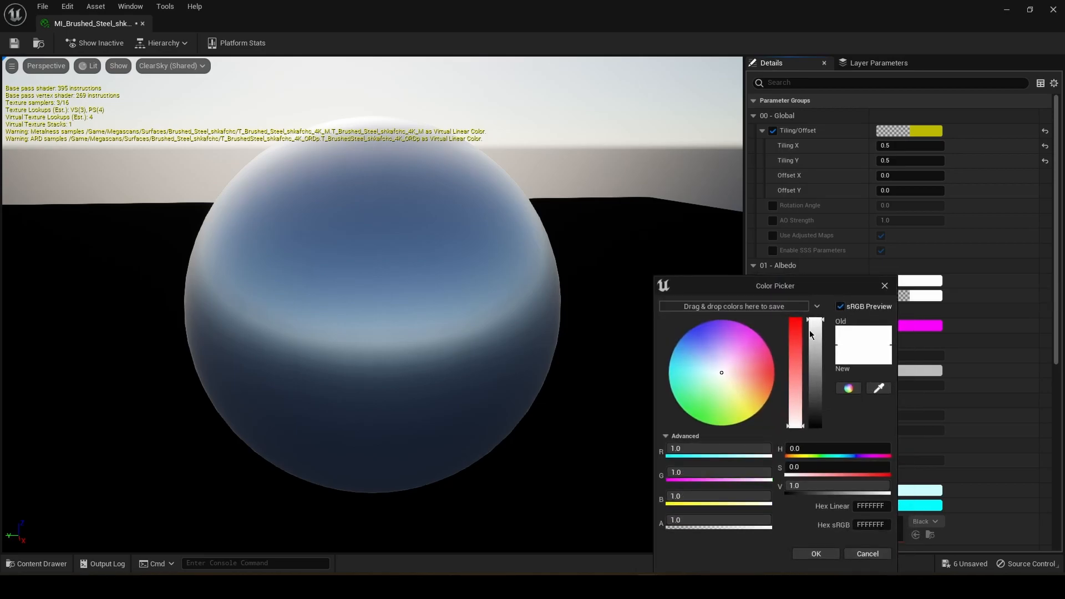
{"action": "left_click_drag", "start_coordinate": [815, 328], "coordinate": [815, 354]}
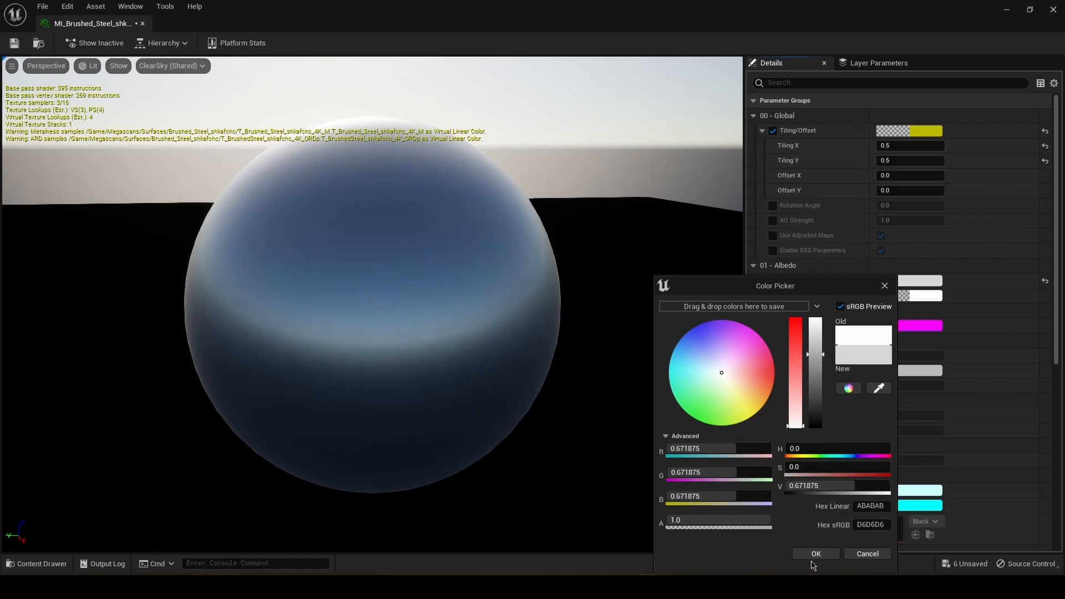
{"action": "left_click", "coordinate": [834, 487]}
{"action": "type", "text": ".65"}
{"action": "key", "text": "Return"}
{"action": "left_click", "coordinate": [816, 554]}
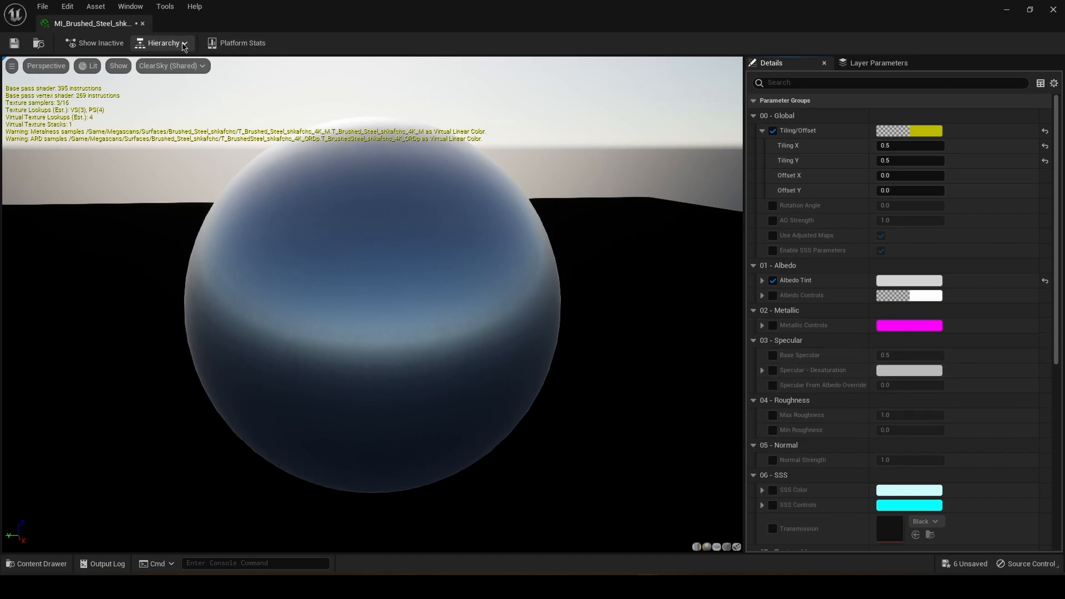
Open the parent material M_MS_Surface_Material_VT, examine its node graph, and minimize the material editor.
{"action": "left_click", "coordinate": [184, 45]}
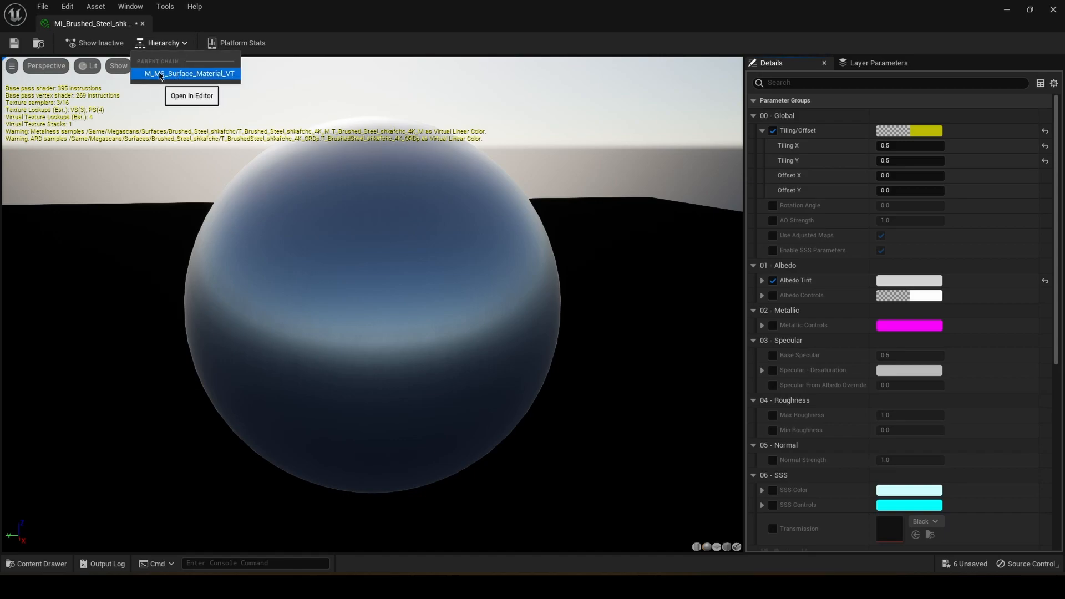
{"action": "left_click", "coordinate": [179, 78]}
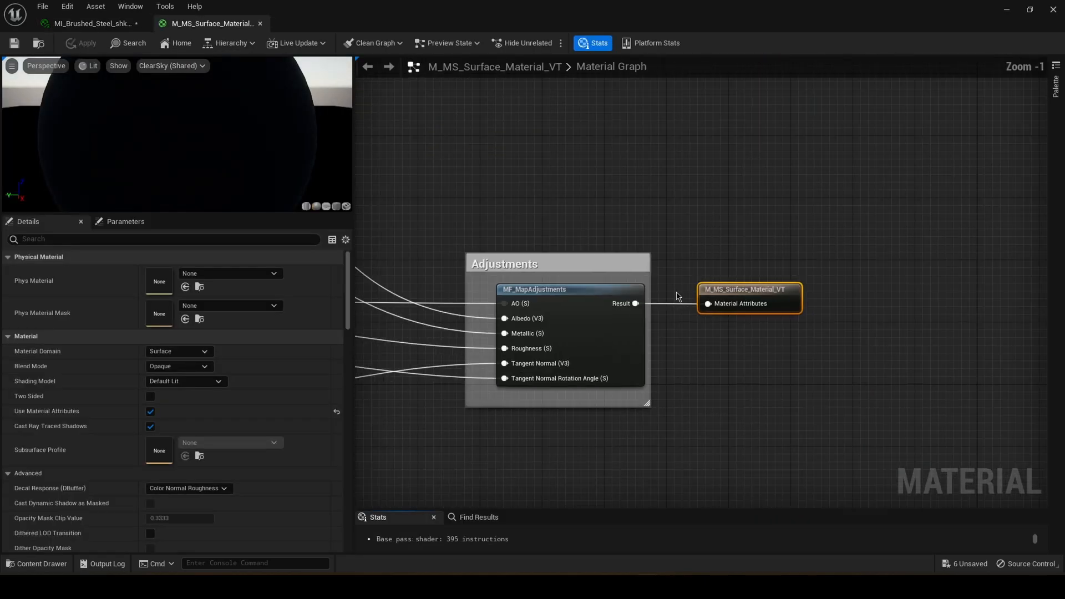
{"action": "scroll", "coordinate": [538, 261], "scroll_direction": "up", "scroll_amount": 2}
{"action": "right_click_drag", "start_coordinate": [653, 240], "coordinate": [691, 158]}
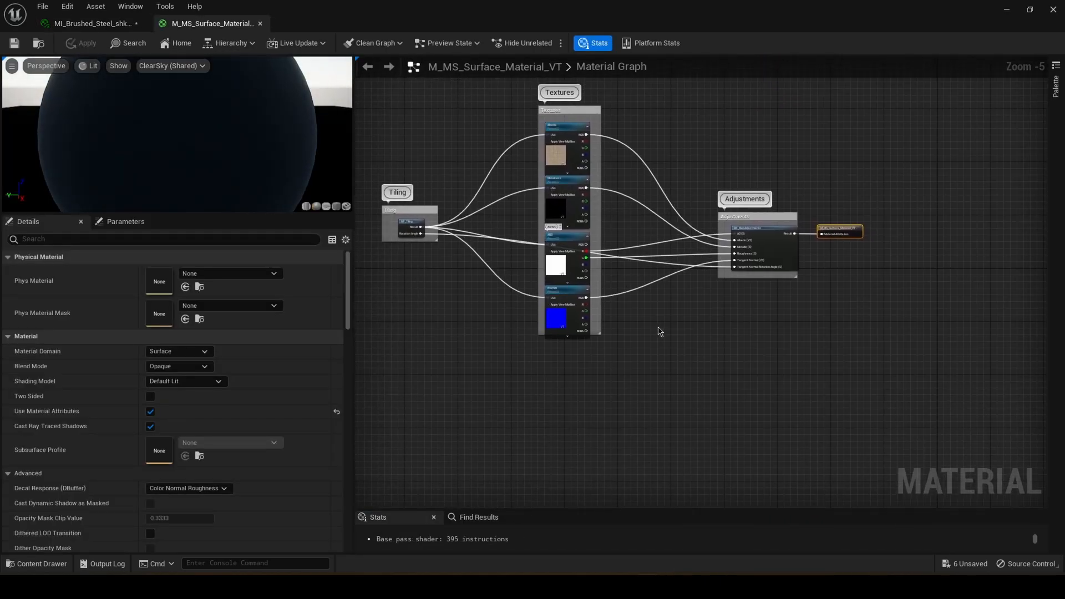
{"action": "scroll", "coordinate": [725, 302], "scroll_direction": "up", "scroll_amount": 2}
{"action": "scroll", "coordinate": [718, 298], "scroll_direction": "up", "scroll_amount": 1}
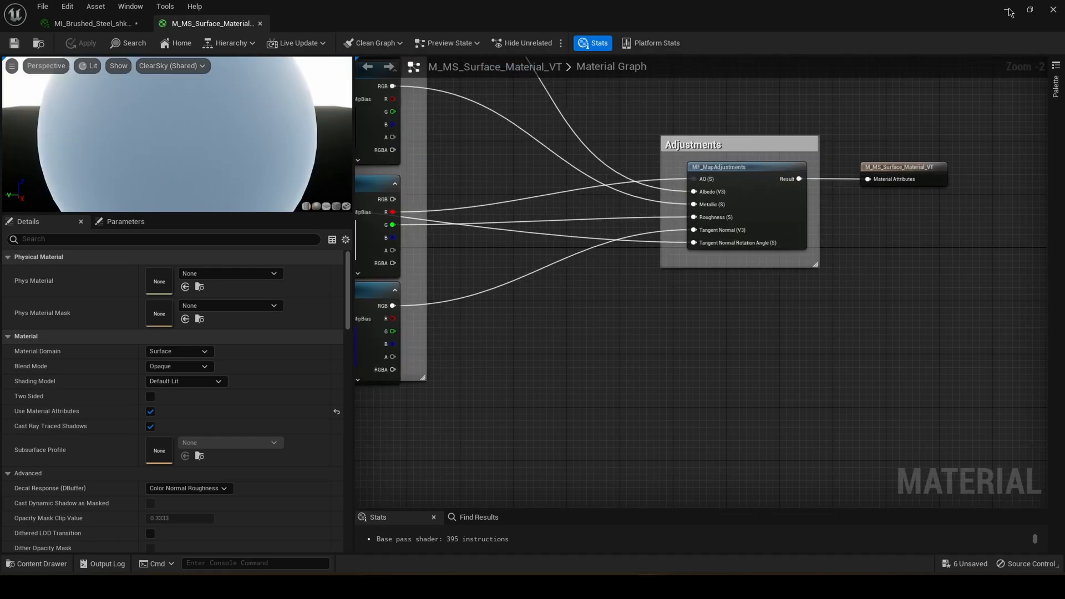
{"action": "left_click", "coordinate": [1007, 11]}
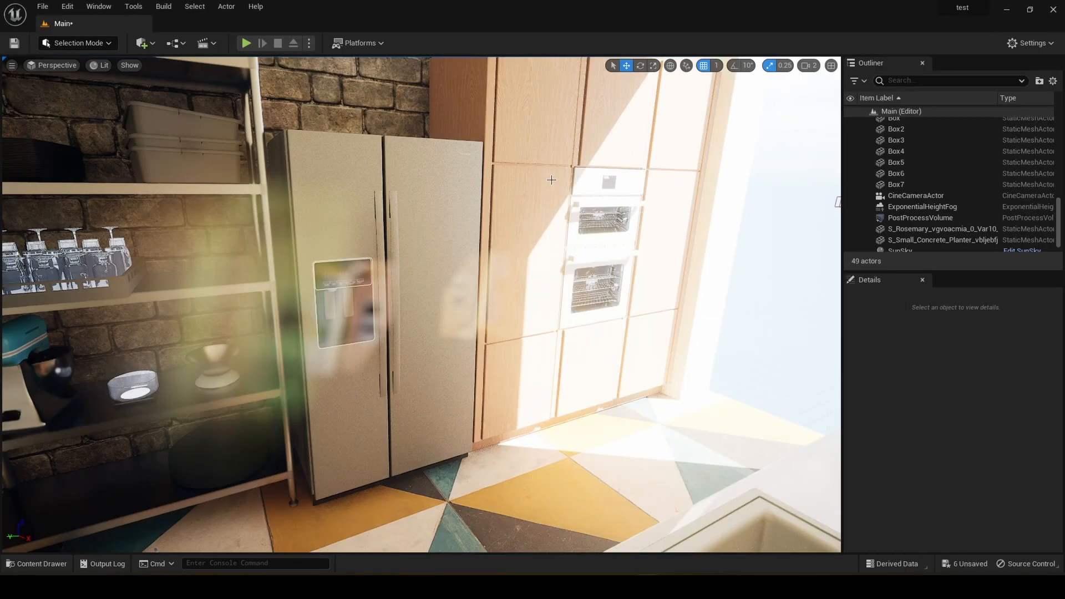
Open Quixel Bridge again and browse the Imperfections category.
{"action": "left_click", "coordinate": [143, 43]}
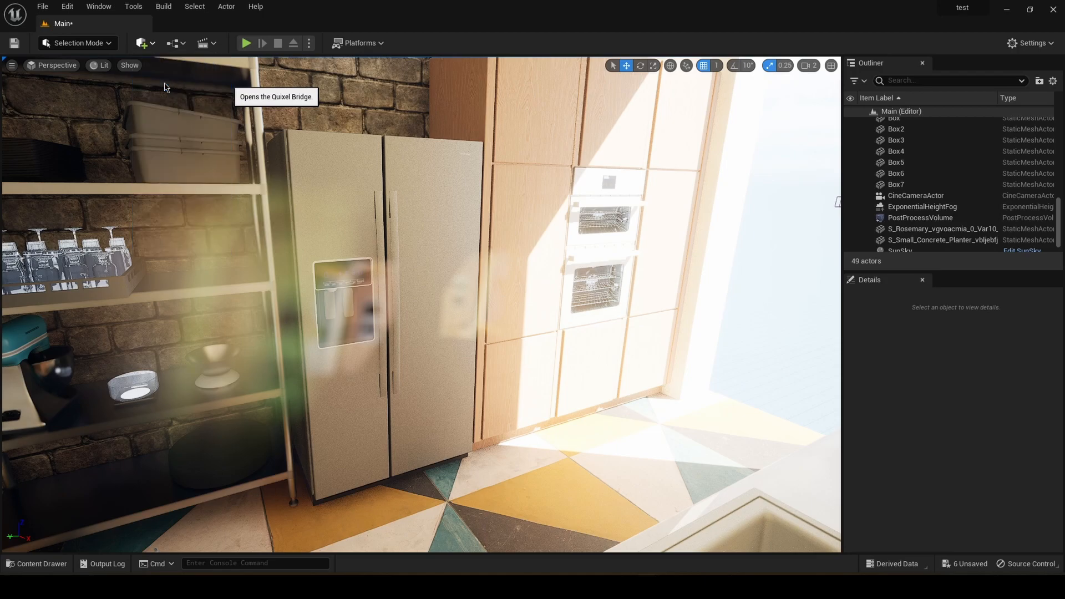
{"action": "left_click", "coordinate": [165, 81]}
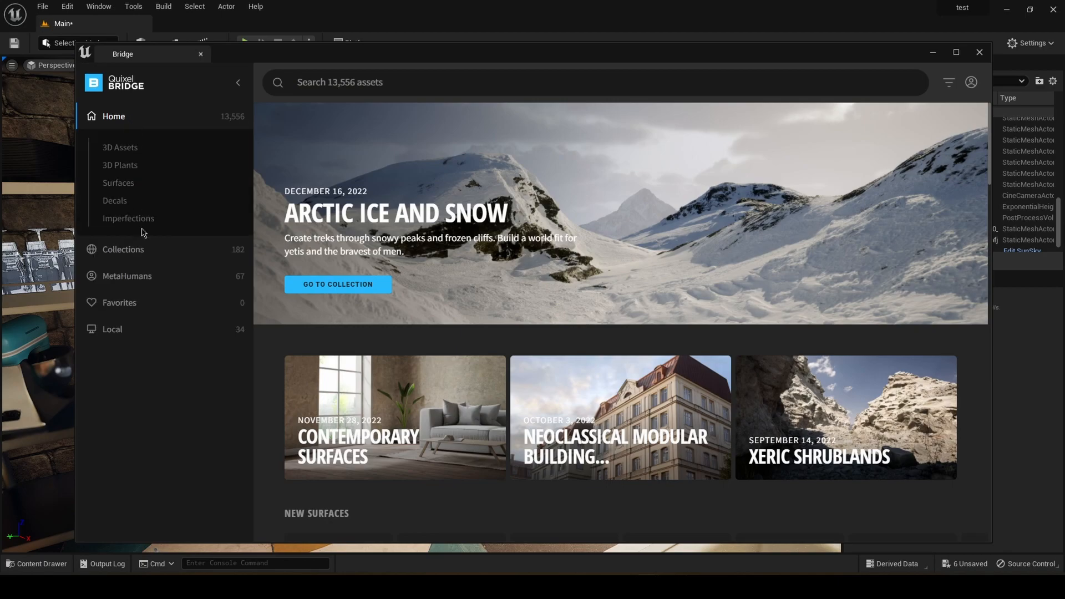
{"action": "left_click", "coordinate": [141, 221]}
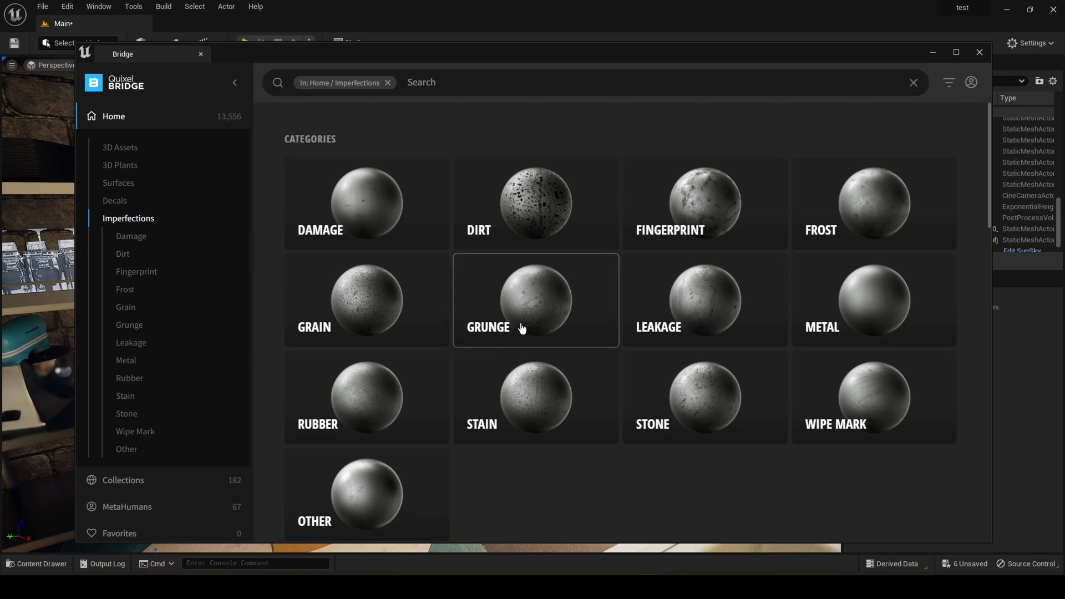
Add the downloaded Mud Stain imperfection from the latest assets to the project and close Bridge.
{"action": "scroll", "coordinate": [527, 333], "scroll_direction": "down", "scroll_amount": 5}
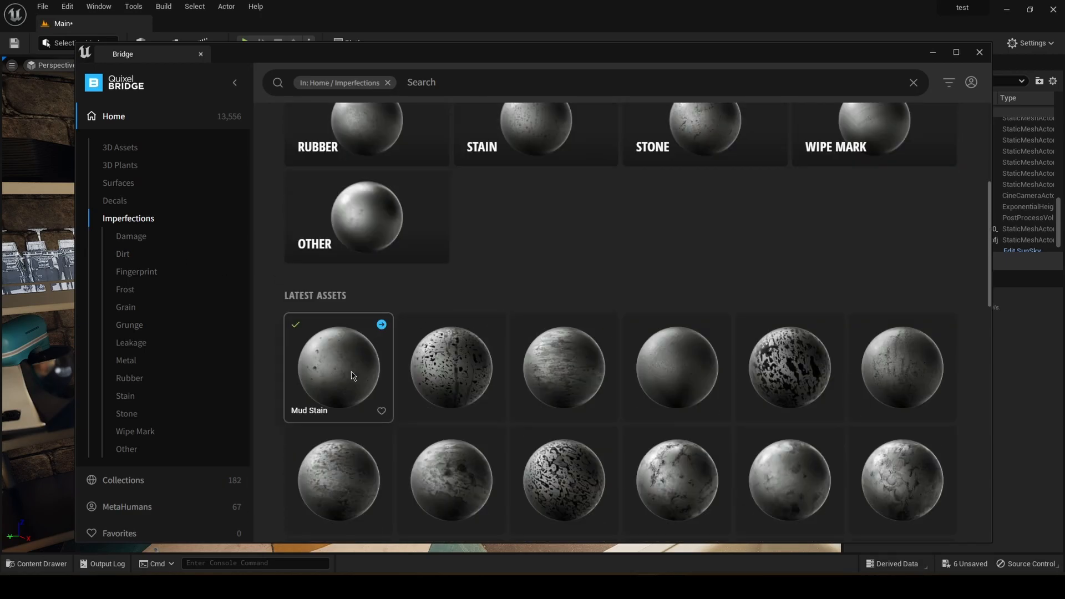
{"action": "scroll", "coordinate": [358, 297], "scroll_direction": "down", "scroll_amount": 2}
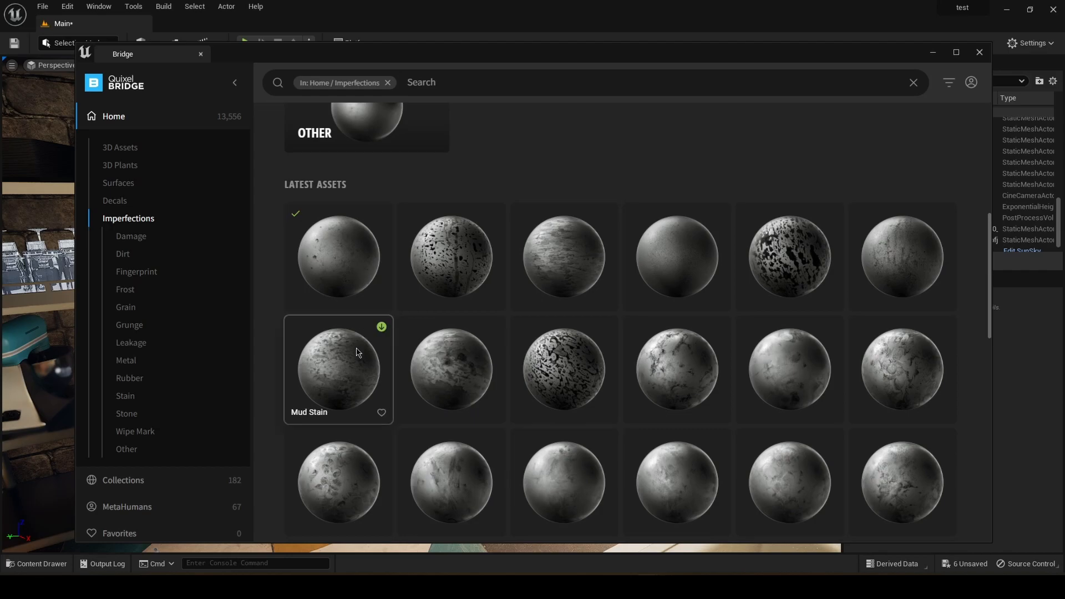
{"action": "left_click", "coordinate": [372, 236]}
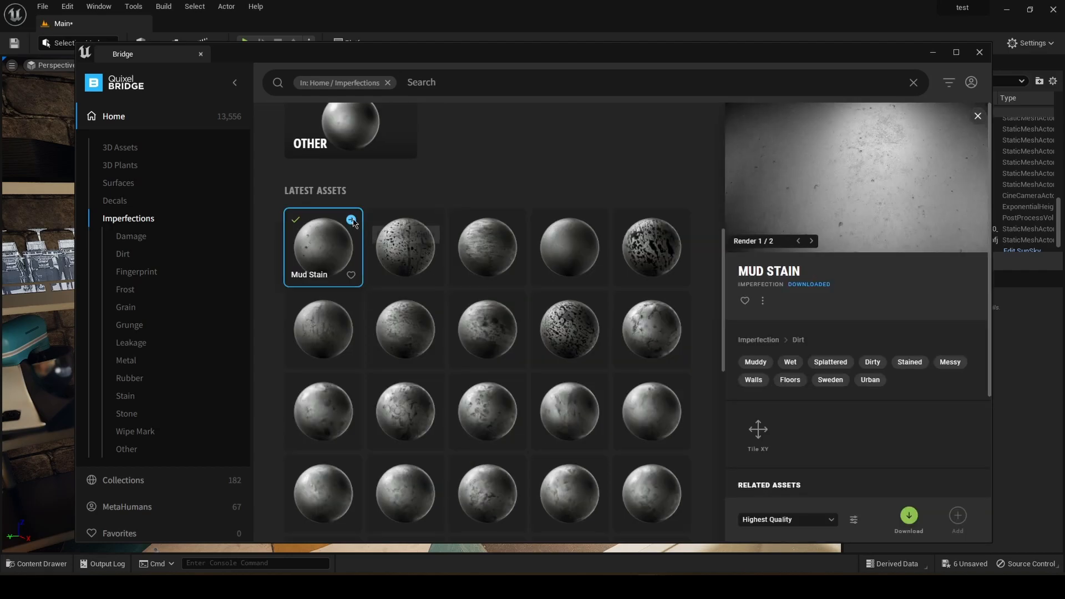
{"action": "left_click", "coordinate": [352, 221]}
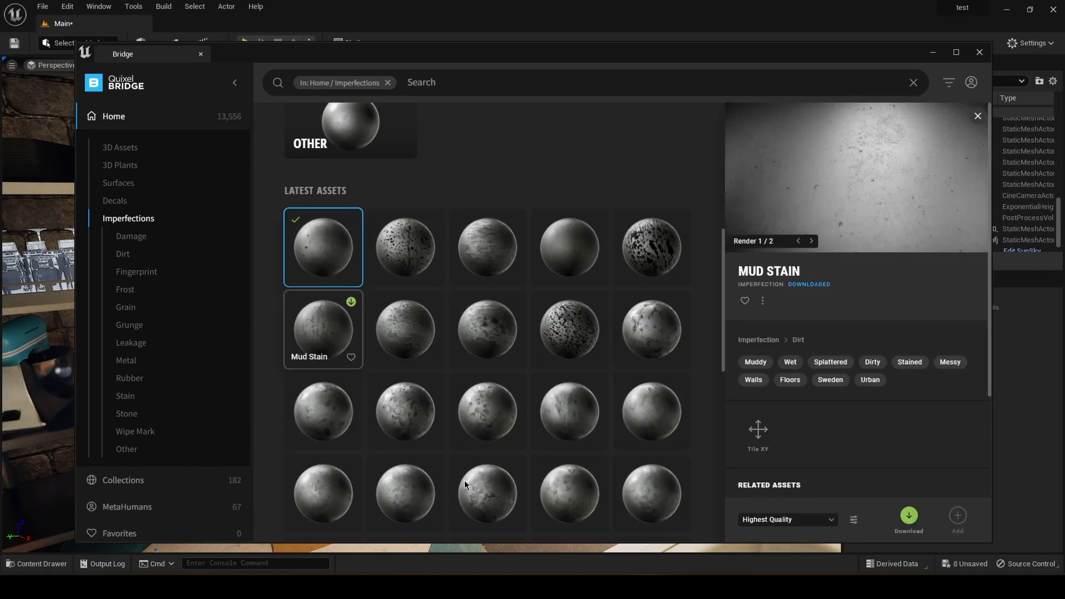
{"action": "left_click", "coordinate": [979, 53]}
Browse the project content to the Mud_Stain_wbhkdhov folder under Megascans Surfaces.
{"action": "left_click", "coordinate": [34, 566]}
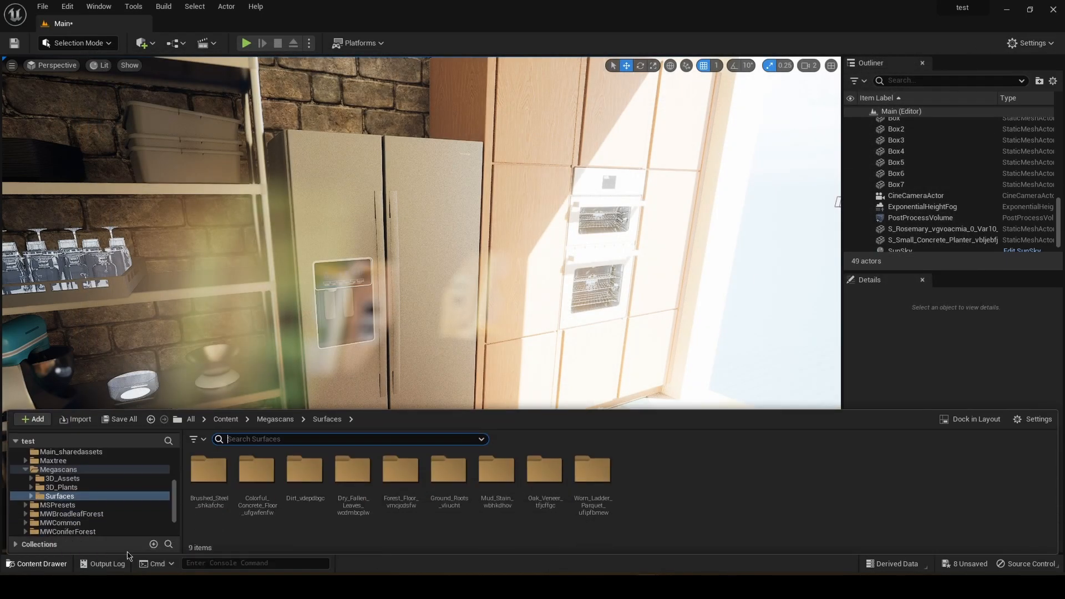
{"action": "left_click", "coordinate": [282, 420]}
{"action": "double_click", "coordinate": [304, 469]}
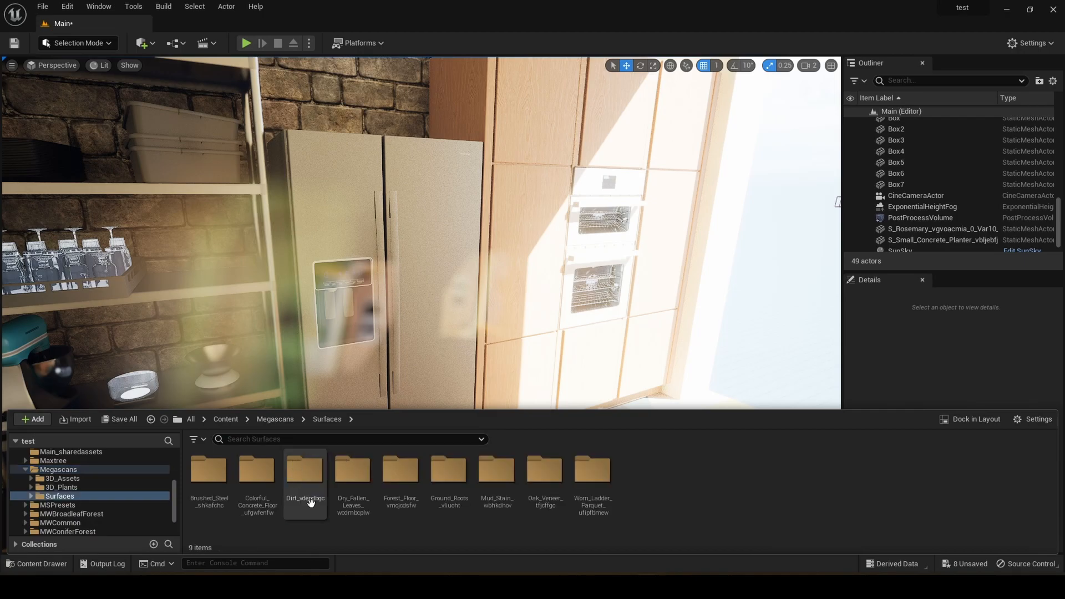
{"action": "double_click", "coordinate": [304, 499]}
{"action": "left_click", "coordinate": [328, 420]}
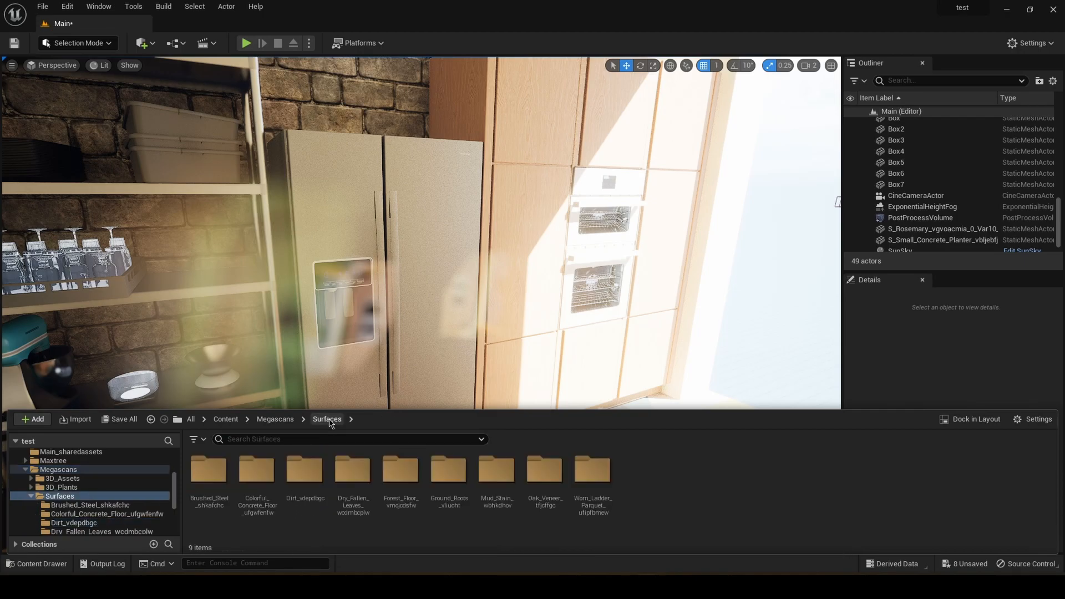
{"action": "left_click", "coordinate": [482, 511]}
{"action": "double_click", "coordinate": [505, 505]}
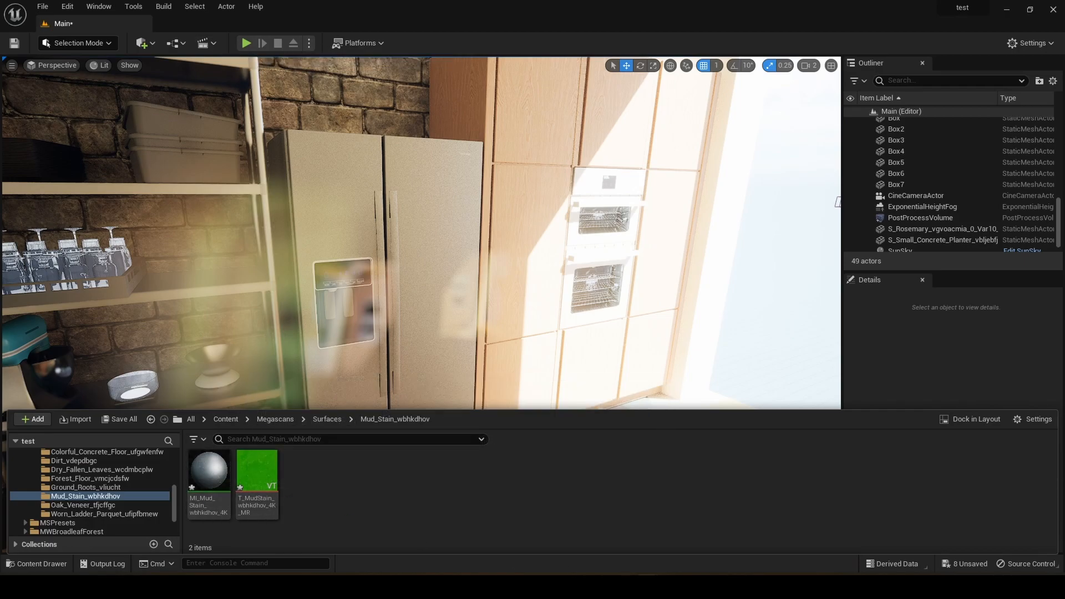
Return to the M_MS_Surface_Material_VT graph and add the T_MudStain_wbhkdhov_4K_MR texture as a sample node beside the Normal node.
{"action": "mouse_move", "coordinate": [647, 588]}
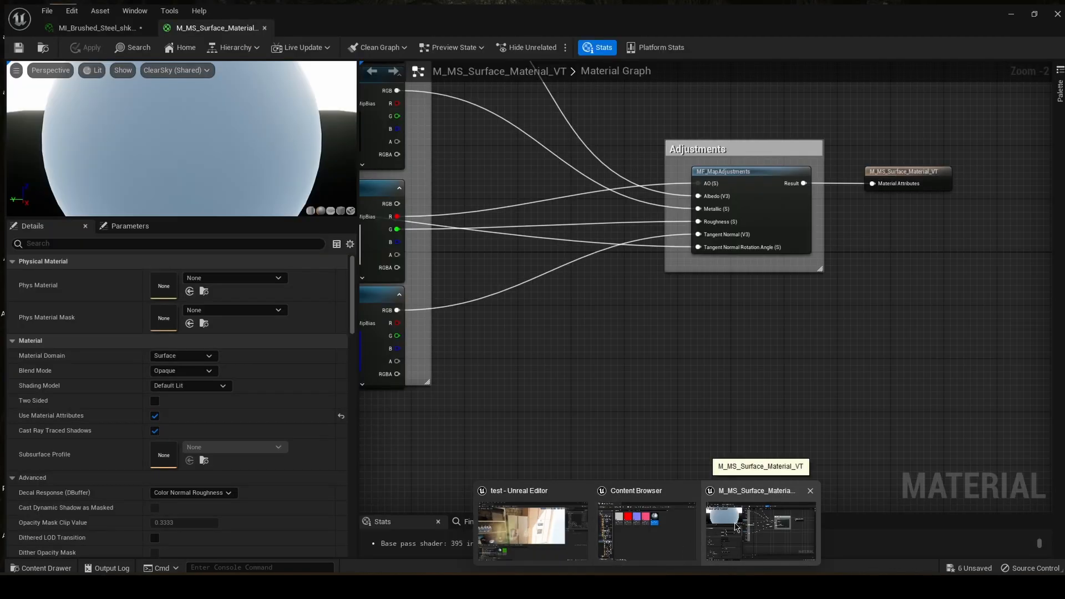
{"action": "left_click", "coordinate": [719, 530]}
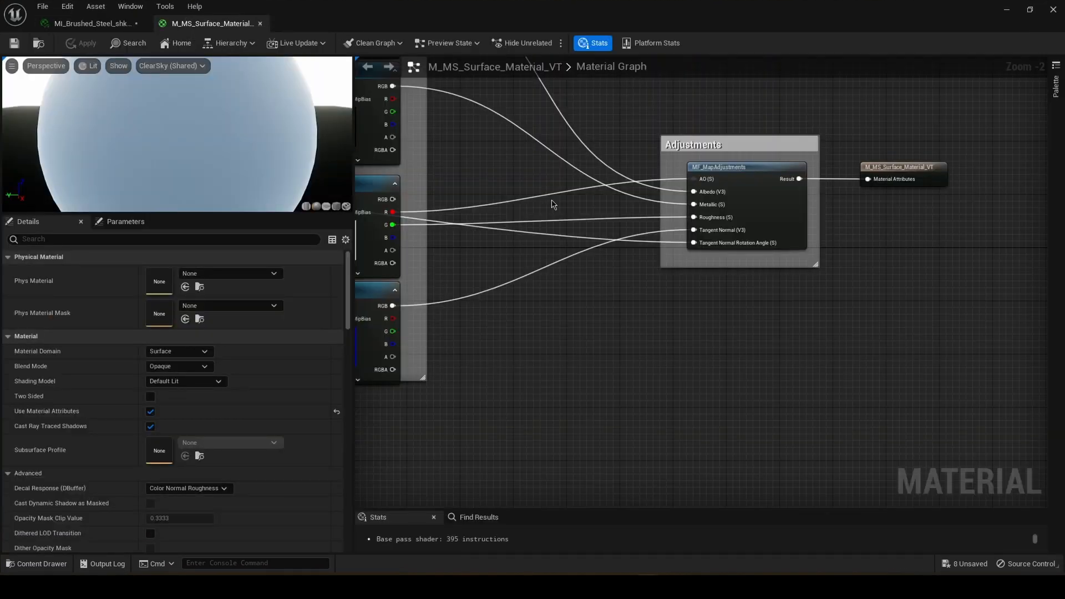
{"action": "right_click_drag", "start_coordinate": [716, 377], "coordinate": [731, 384]}
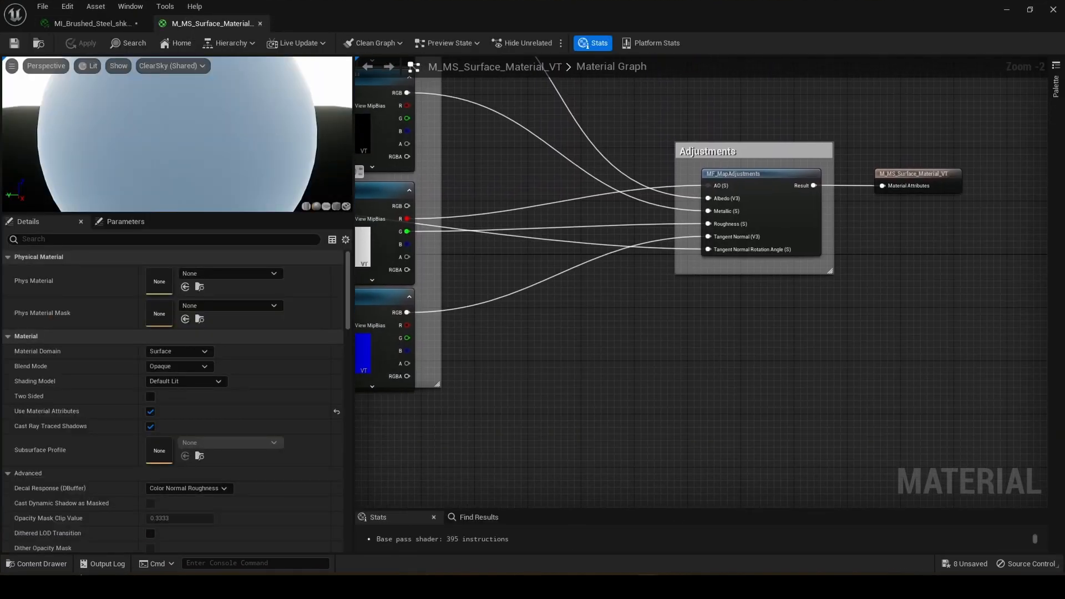
{"action": "left_click", "coordinate": [59, 565]}
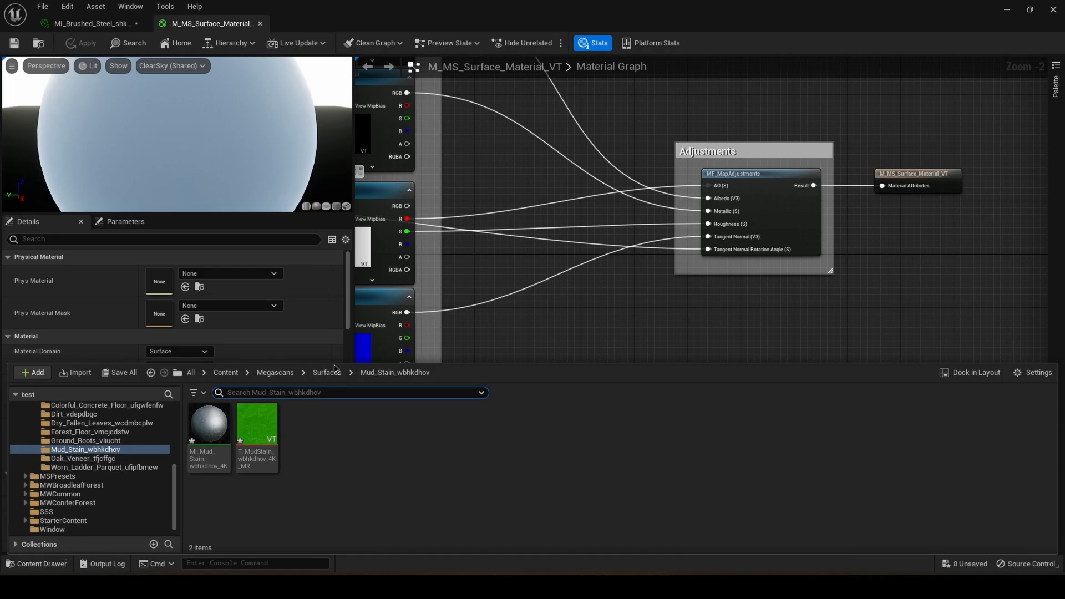
{"action": "mouse_move", "coordinate": [265, 436]}
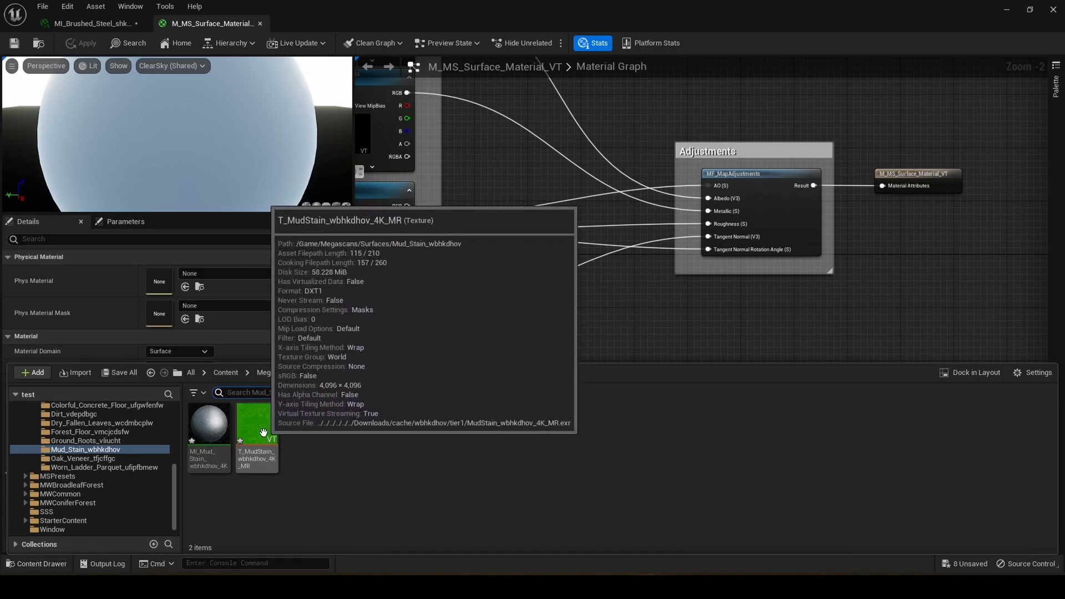
{"action": "left_click_drag", "start_coordinate": [266, 436], "coordinate": [577, 327]}
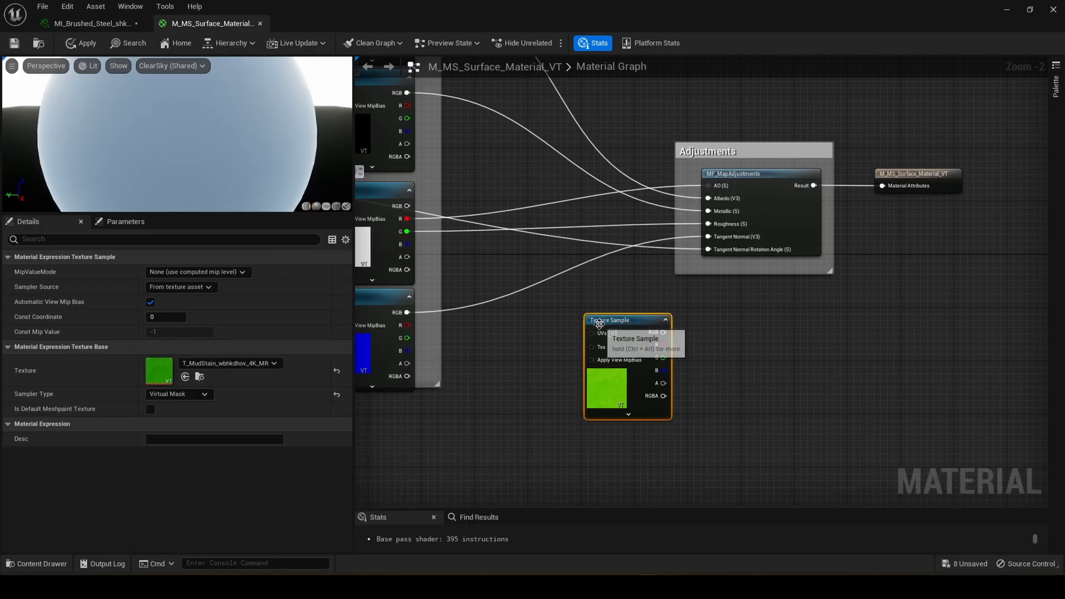
{"action": "left_click_drag", "start_coordinate": [594, 339], "coordinate": [469, 381]}
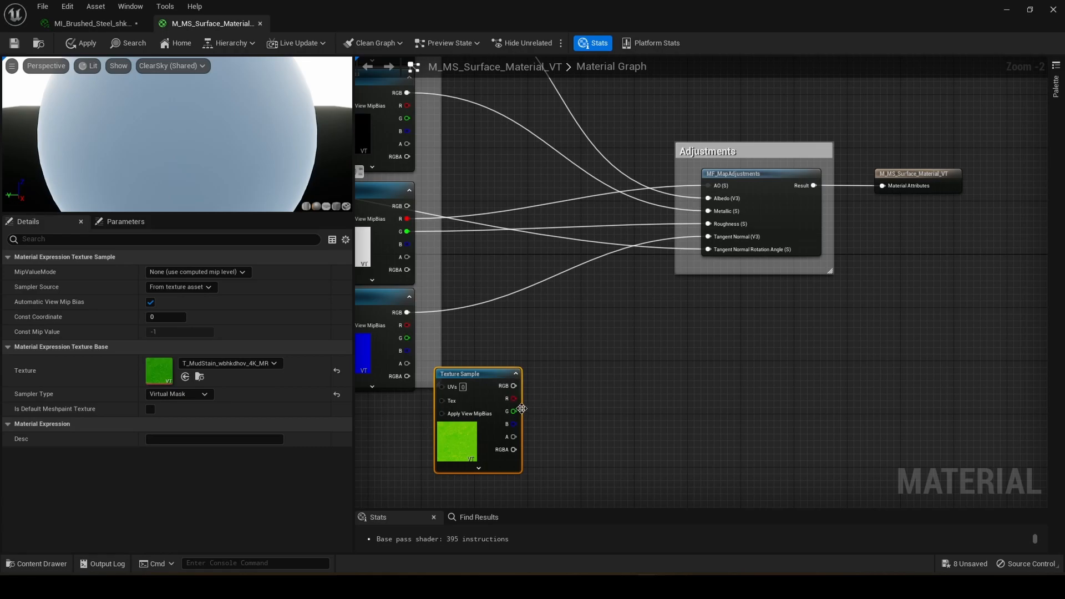
Add a Blend_Screen node from the mud stain sample's green output and place it below the Adjustments group.
{"action": "left_click_drag", "start_coordinate": [514, 411], "coordinate": [559, 349]}
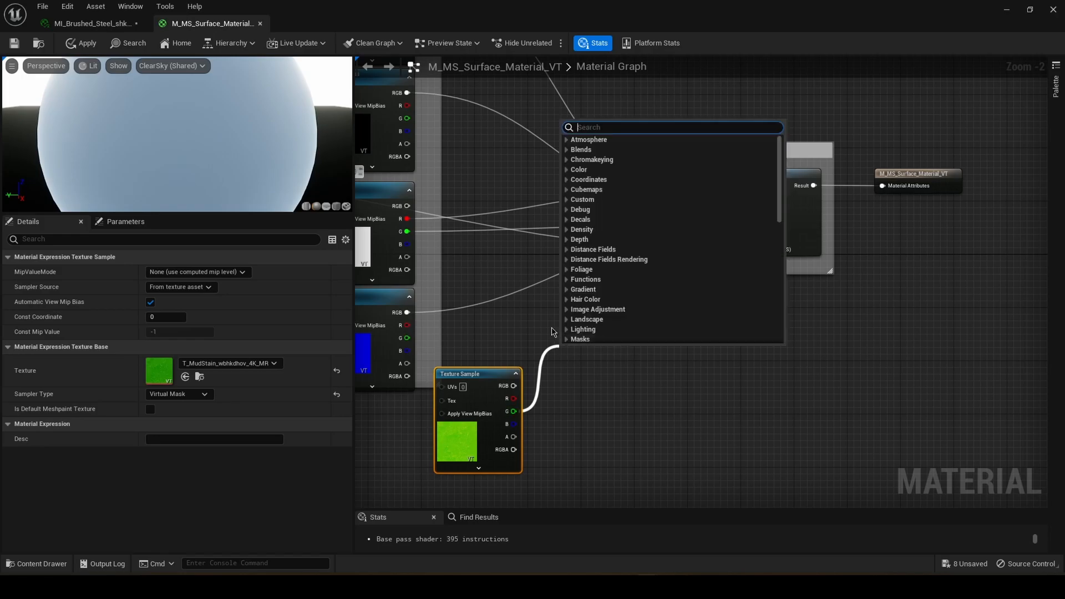
{"action": "type", "text": "ble"}
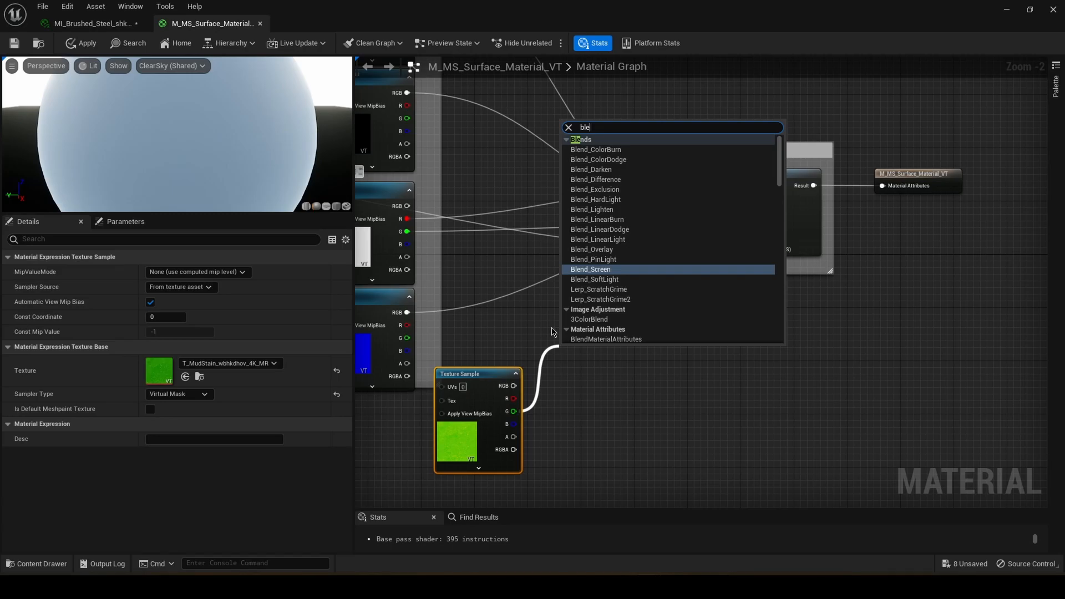
{"action": "key", "text": "Return"}
{"action": "left_click_drag", "start_coordinate": [574, 352], "coordinate": [581, 287]}
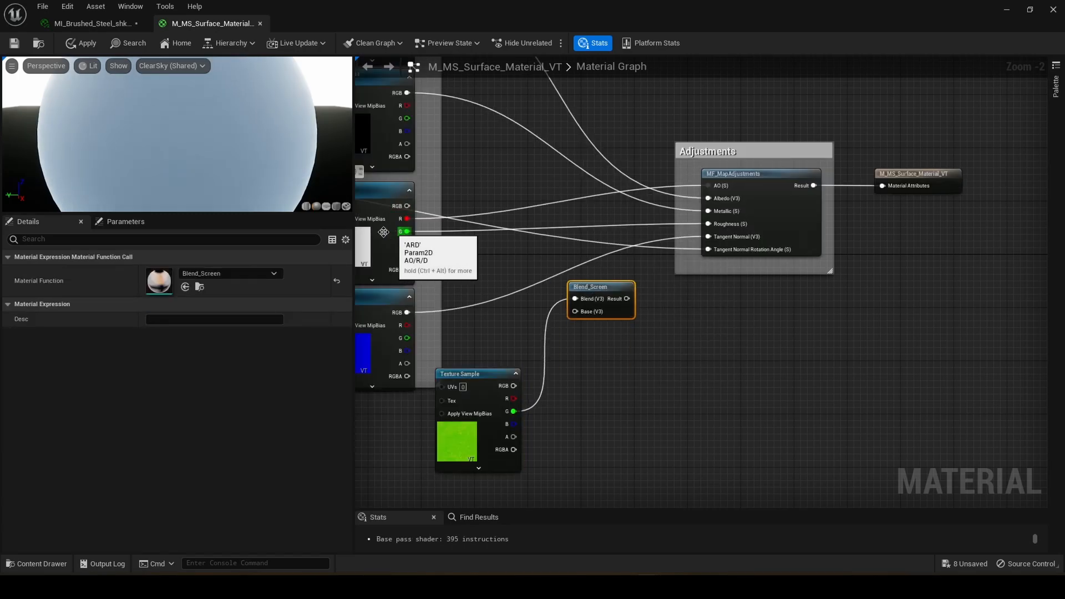
Connect the ARD green output to Blend, the mud stain green output to Base, and the Blend_Screen result to Roughness.
{"action": "right_click_drag", "start_coordinate": [460, 257], "coordinate": [634, 273]}
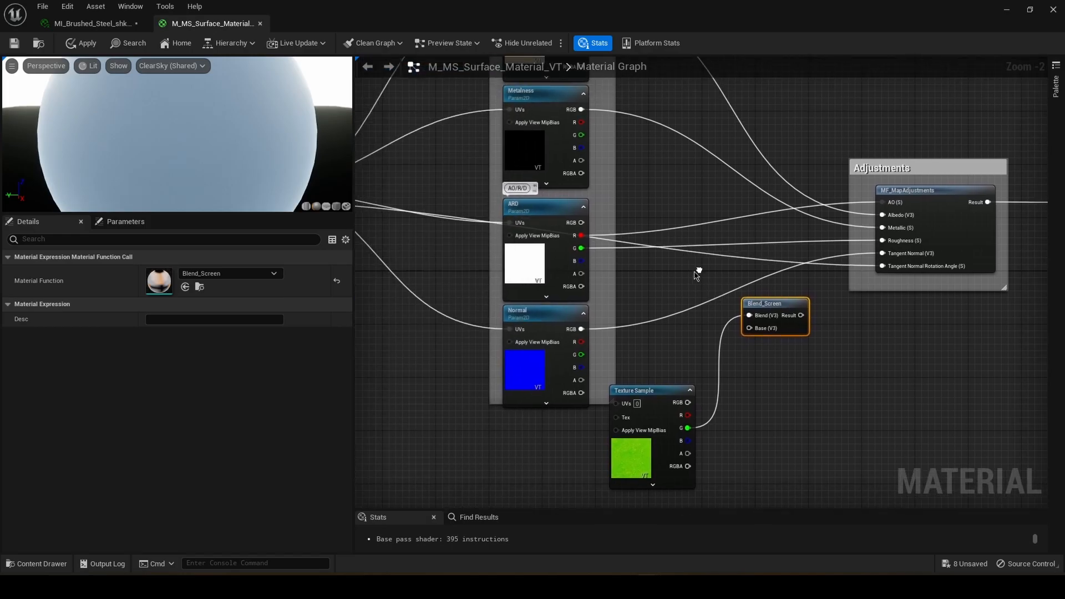
{"action": "right_click_drag", "start_coordinate": [523, 270], "coordinate": [518, 303]}
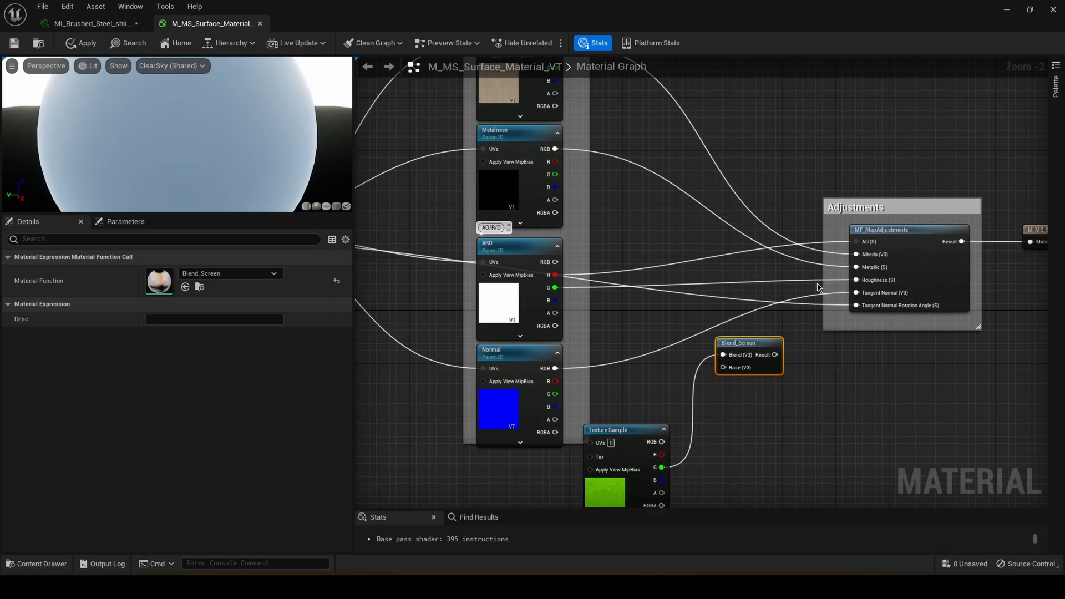
{"action": "left_click_drag", "start_coordinate": [554, 288], "coordinate": [724, 360]}
{"action": "left_click_drag", "start_coordinate": [662, 467], "coordinate": [856, 279]}
{"action": "right_click_drag", "start_coordinate": [832, 369], "coordinate": [799, 345]}
{"action": "left_click", "coordinate": [772, 365]}
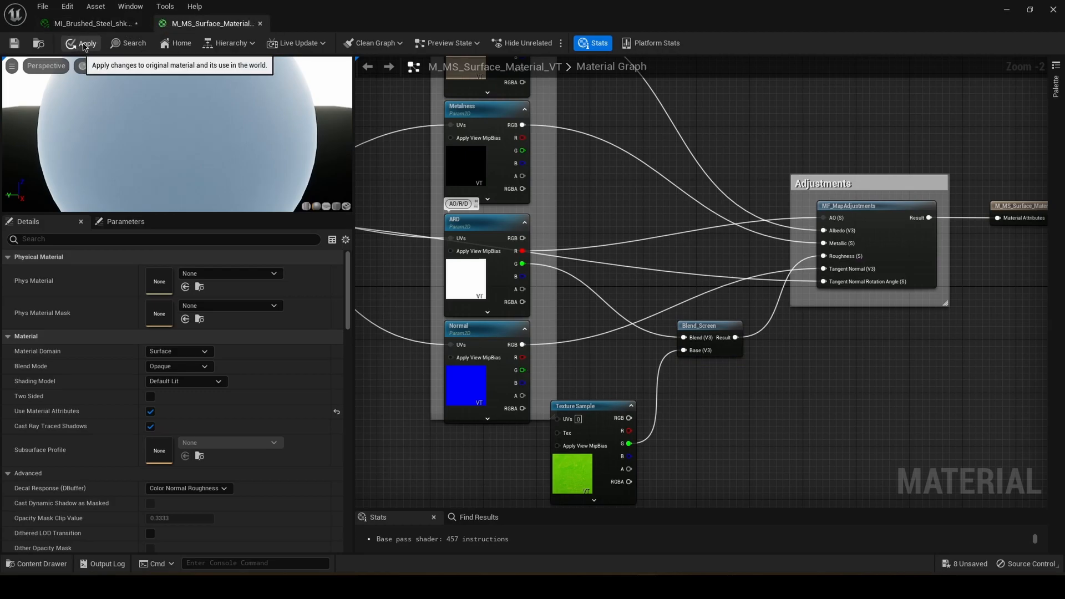
Apply the parent material changes and check the brushed steel instance on its preview sphere.
{"action": "left_click", "coordinate": [84, 44]}
{"action": "left_click", "coordinate": [91, 24]}
{"action": "mouse_move", "coordinate": [348, 300]}
{"action": "left_mouse_down"}
{"action": "mouse_move", "coordinate": [310, 288]}
{"action": "mouse_move", "coordinate": [344, 297]}
{"action": "left_mouse_up"}
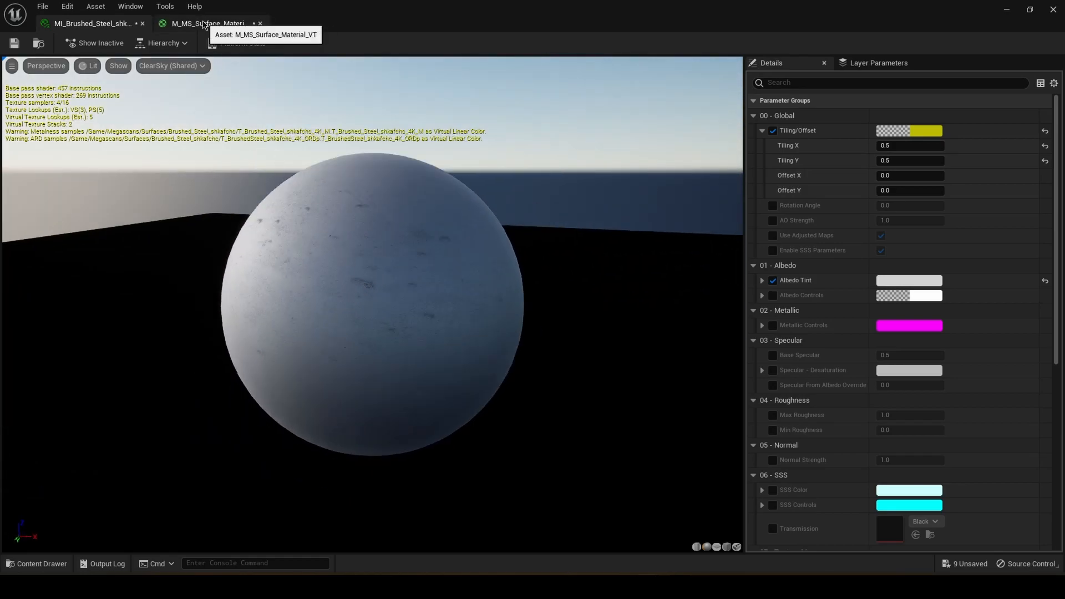
Open the T_MudStain_wbhkdhov_4K_MR texture, set its Brightness to 0.3, and save it.
{"action": "left_click", "coordinate": [38, 564]}
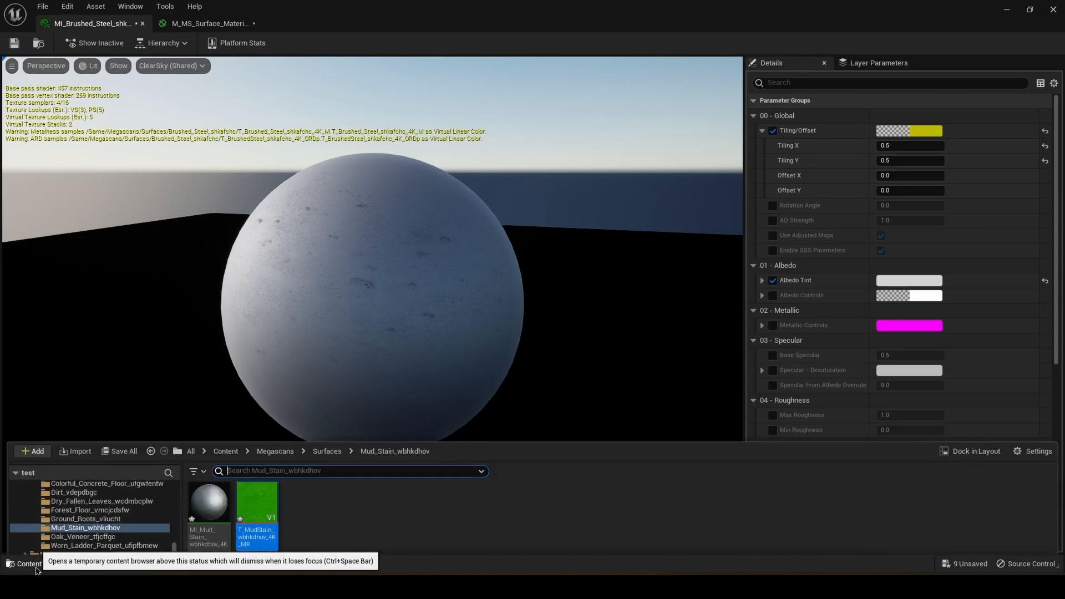
{"action": "left_click", "coordinate": [267, 414]}
{"action": "mouse_move", "coordinate": [265, 417]}
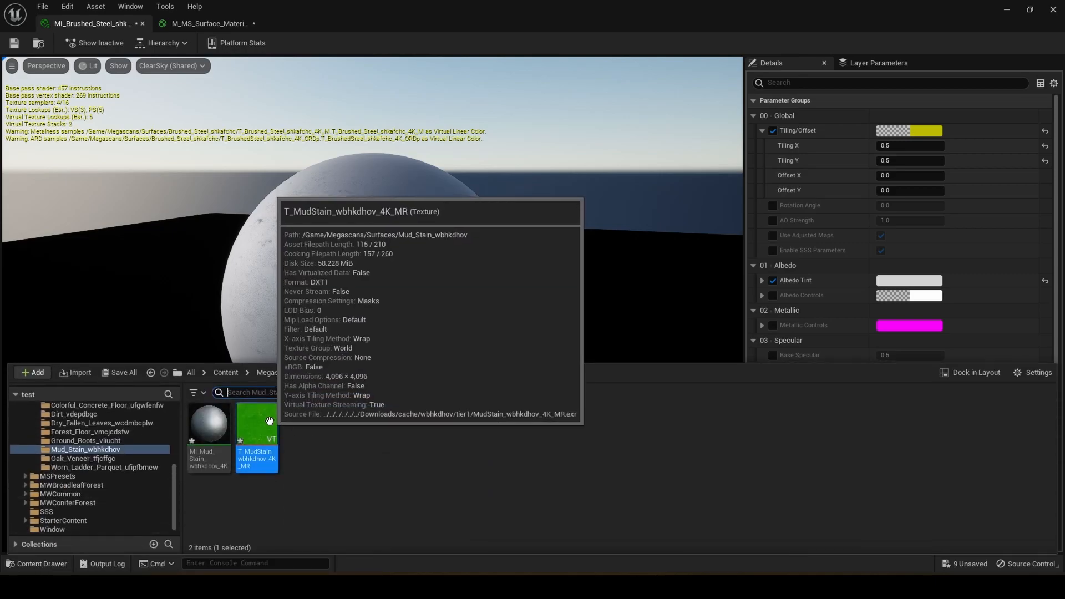
{"action": "double_click", "coordinate": [264, 423]}
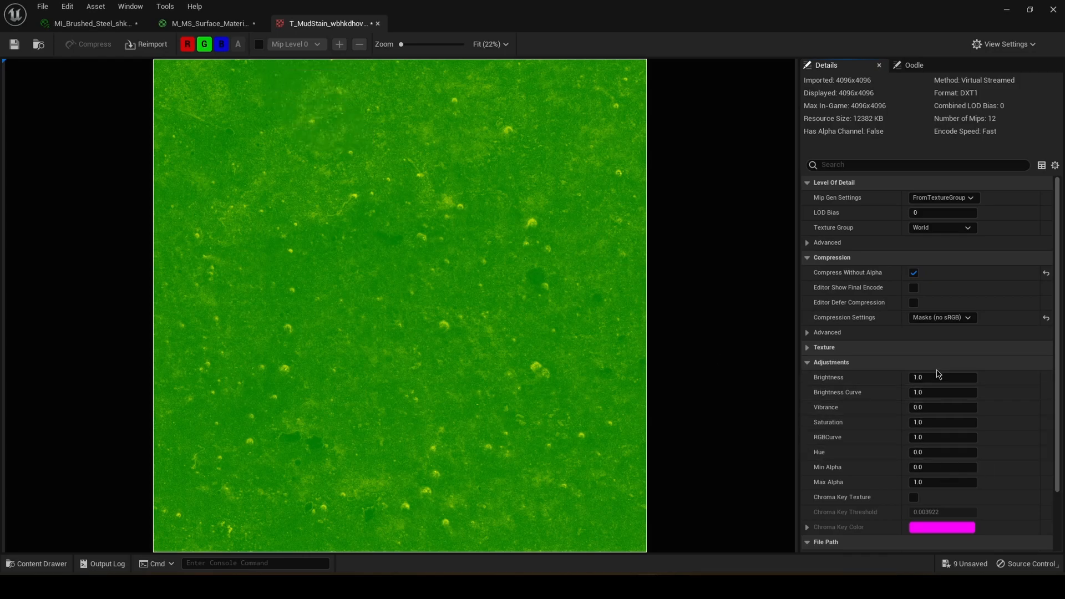
{"action": "left_click", "coordinate": [930, 378]}
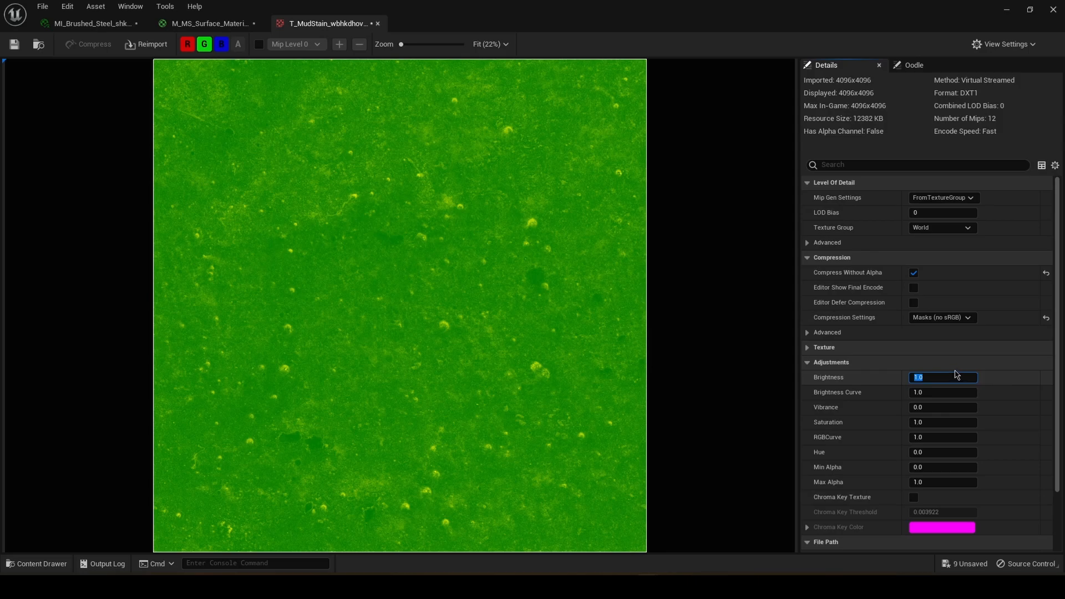
{"action": "type", "text": ".3"}
{"action": "key", "text": "Return"}
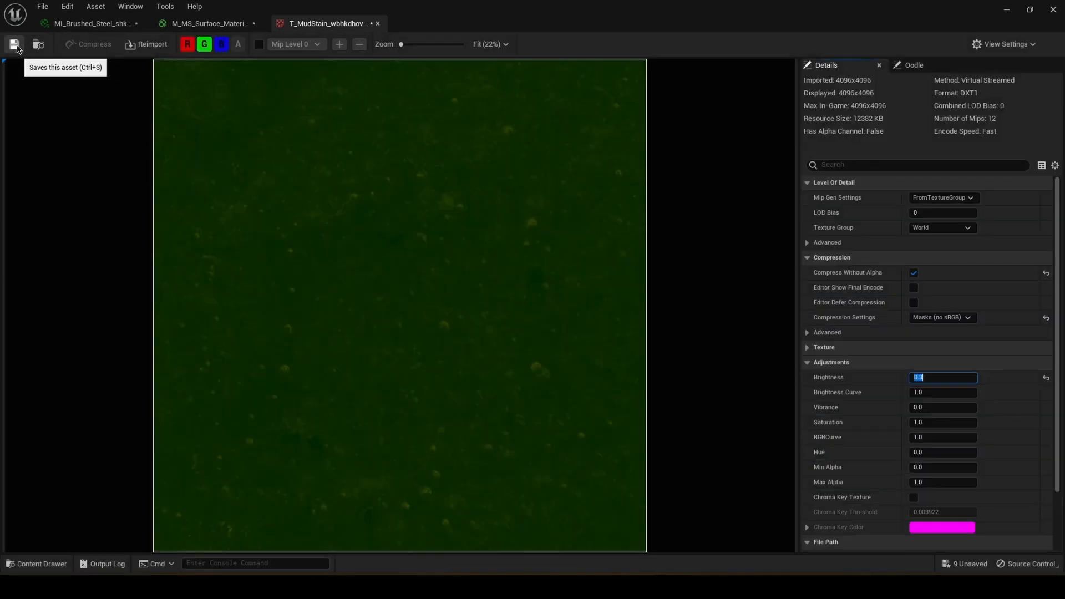
{"action": "left_click", "coordinate": [15, 46]}
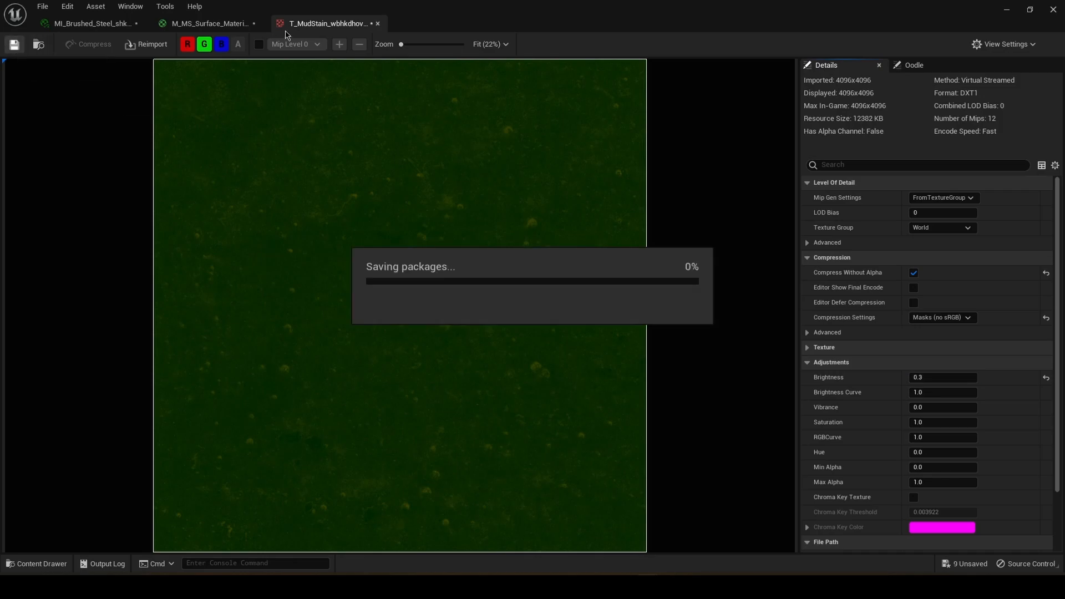
Examine the brushed steel instance's preview sphere and the parent material graph with the dimmed mud stain.
{"action": "left_click", "coordinate": [128, 25]}
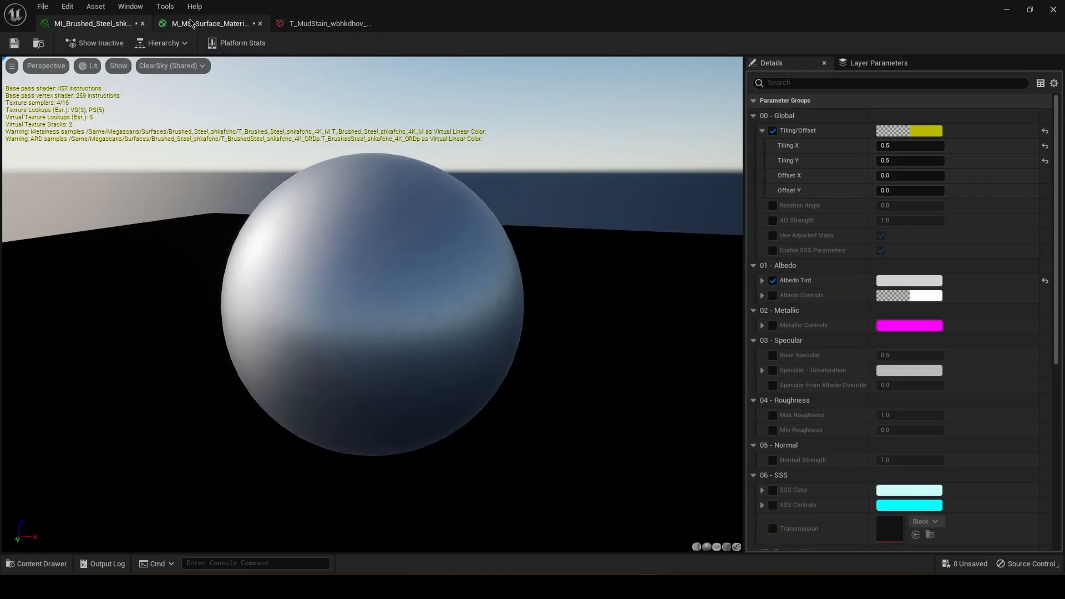
{"action": "left_click", "coordinate": [208, 23]}
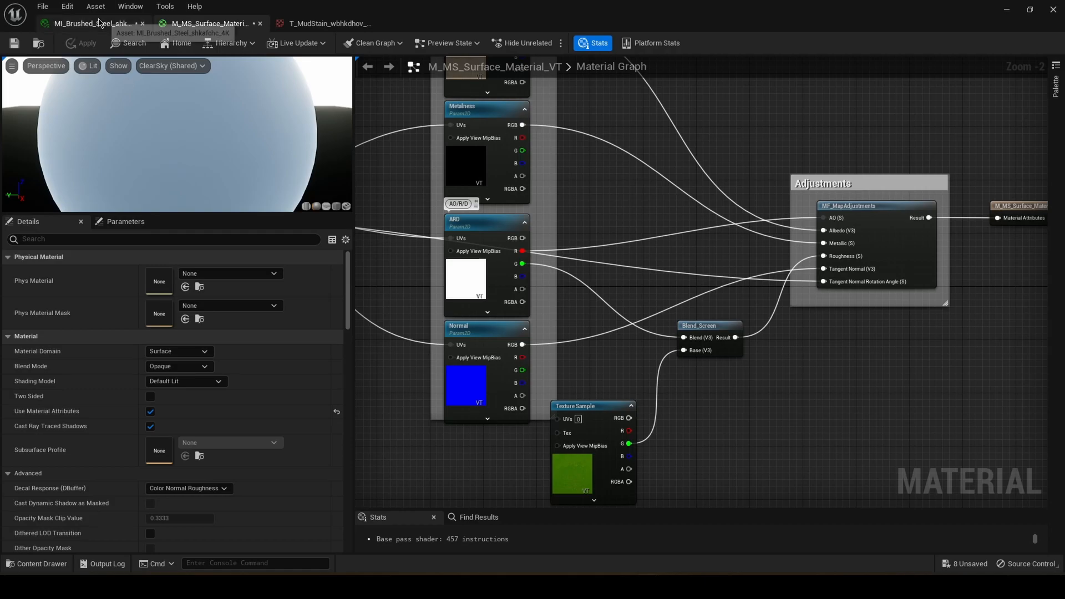
{"action": "left_click", "coordinate": [93, 21]}
{"action": "scroll", "coordinate": [402, 305], "scroll_direction": "up", "scroll_amount": 4}
{"action": "scroll", "coordinate": [401, 304], "scroll_direction": "down", "scroll_amount": 3}
{"action": "left_click_drag", "start_coordinate": [402, 304], "coordinate": [402, 283]}
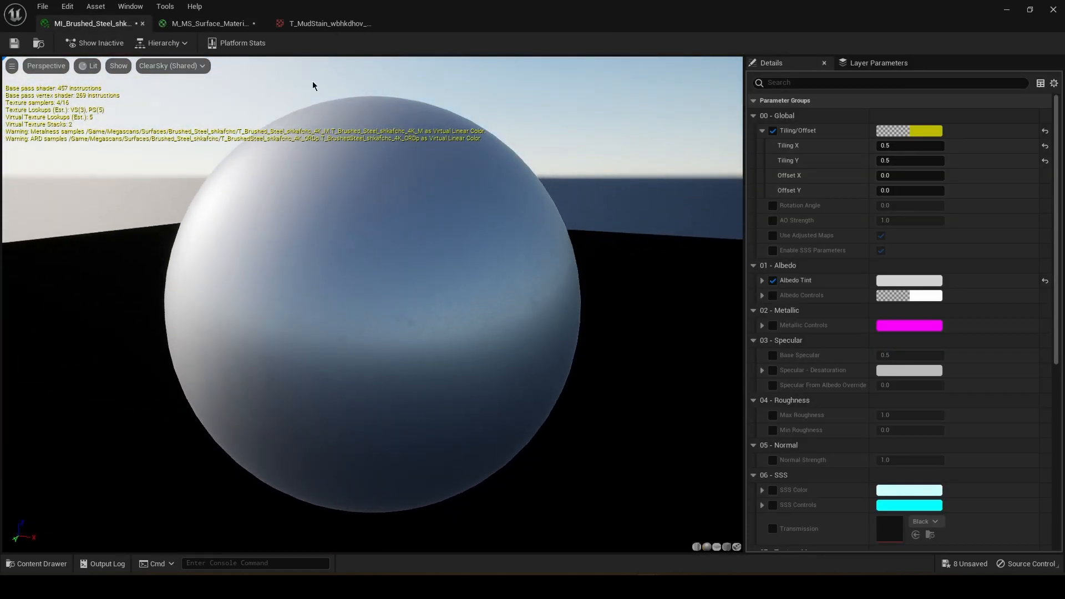
Set the mud stain texture's Brightness to 0.4, save it, and inspect the brushed steel preview sphere.
{"action": "left_click", "coordinate": [319, 23]}
{"action": "left_click", "coordinate": [944, 381]}
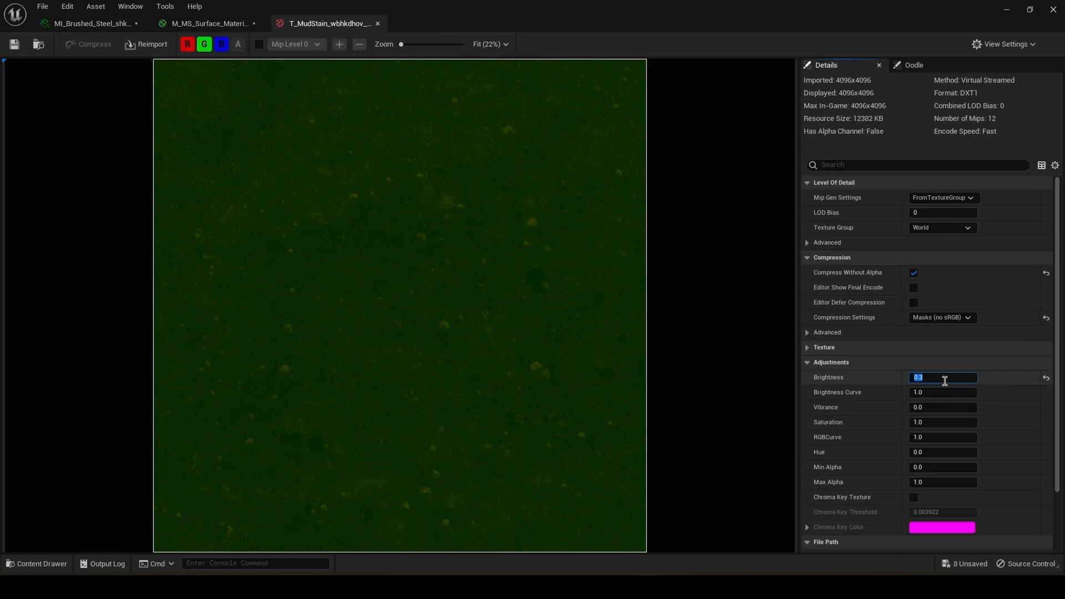
{"action": "key", "text": "Return"}
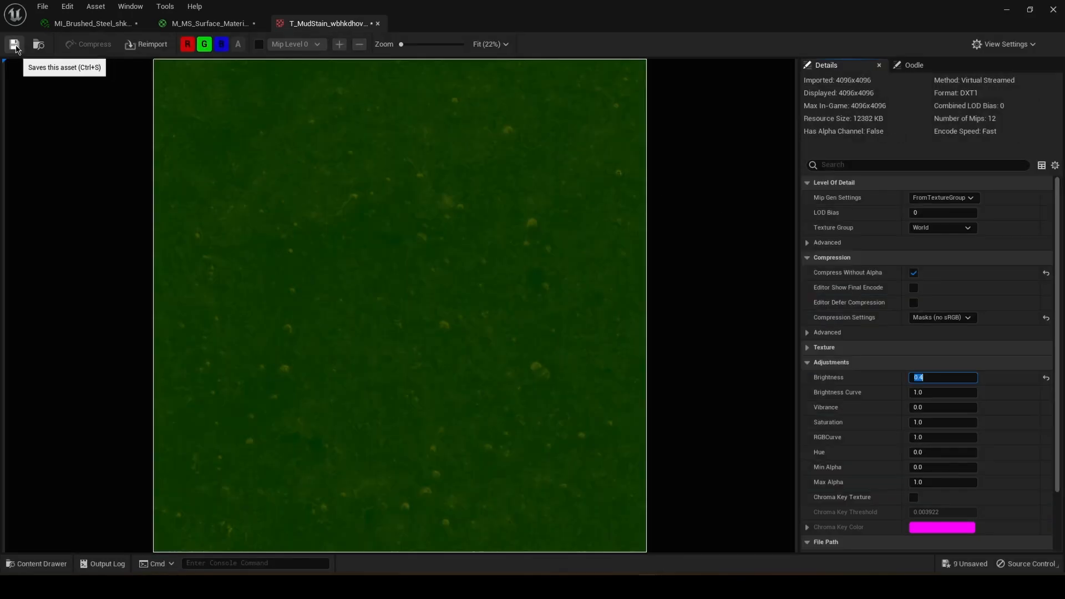
{"action": "left_click", "coordinate": [15, 44]}
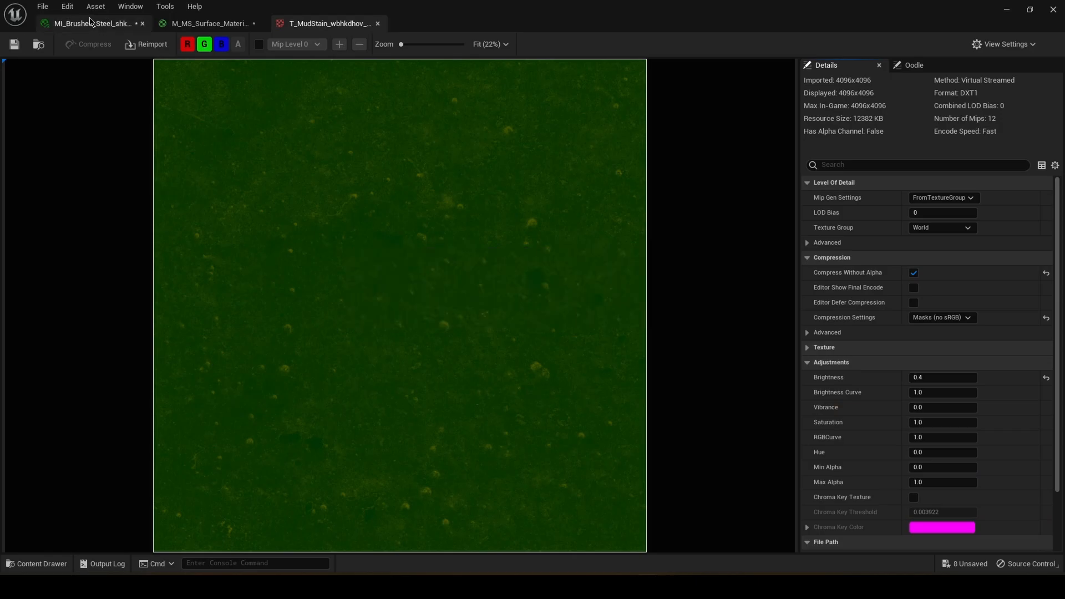
{"action": "left_click", "coordinate": [92, 24]}
{"action": "mouse_move", "coordinate": [355, 307]}
{"action": "left_mouse_down"}
{"action": "mouse_move", "coordinate": [421, 297]}
{"action": "mouse_move", "coordinate": [373, 322]}
{"action": "left_mouse_up"}
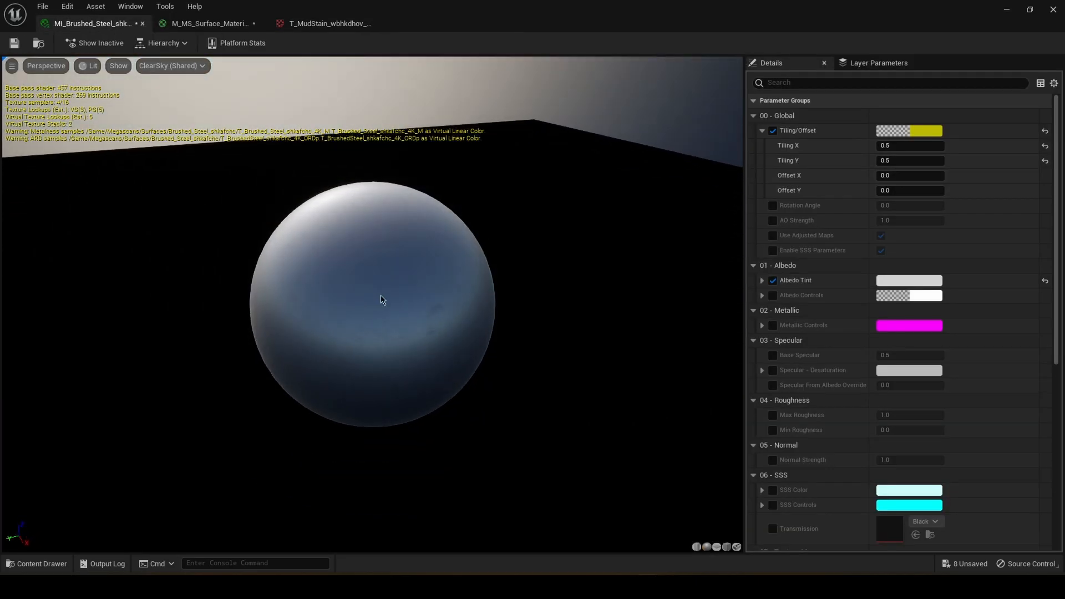
Save the brushed steel instance and inspect the mud stain's effect on its preview sphere.
{"action": "scroll", "coordinate": [440, 298], "scroll_direction": "up", "scroll_amount": 5}
{"action": "key", "text": "ctrl+s"}
{"action": "scroll", "coordinate": [439, 297], "scroll_direction": "down", "scroll_amount": 5}
{"action": "left_click_drag", "start_coordinate": [440, 297], "coordinate": [427, 238]}
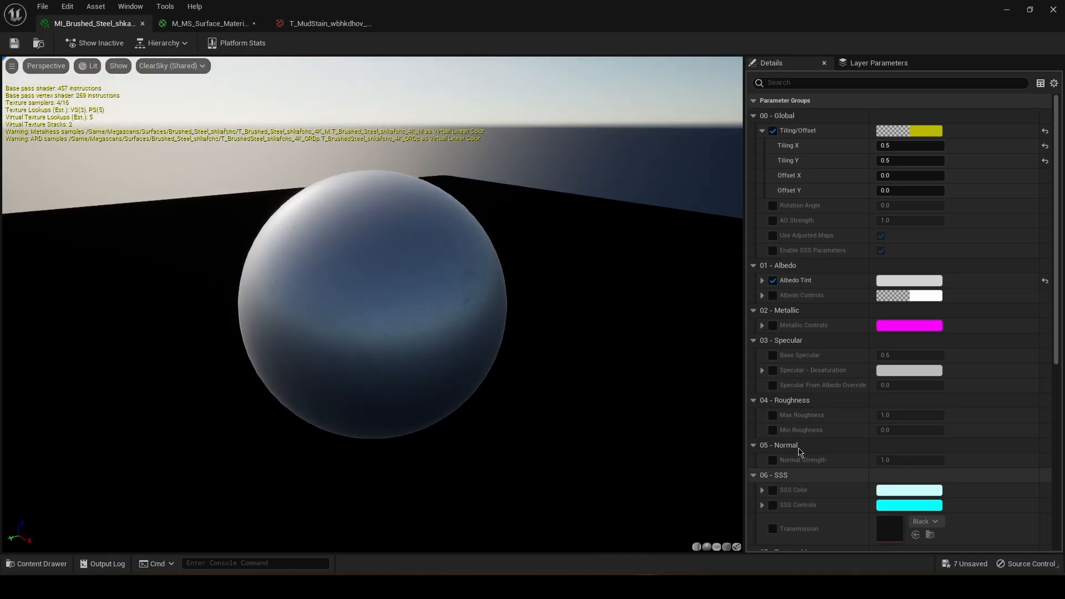
Override the brushed steel instance's Max Roughness with 0.7 and save the instance.
{"action": "left_click", "coordinate": [773, 415]}
{"action": "left_click", "coordinate": [890, 415]}
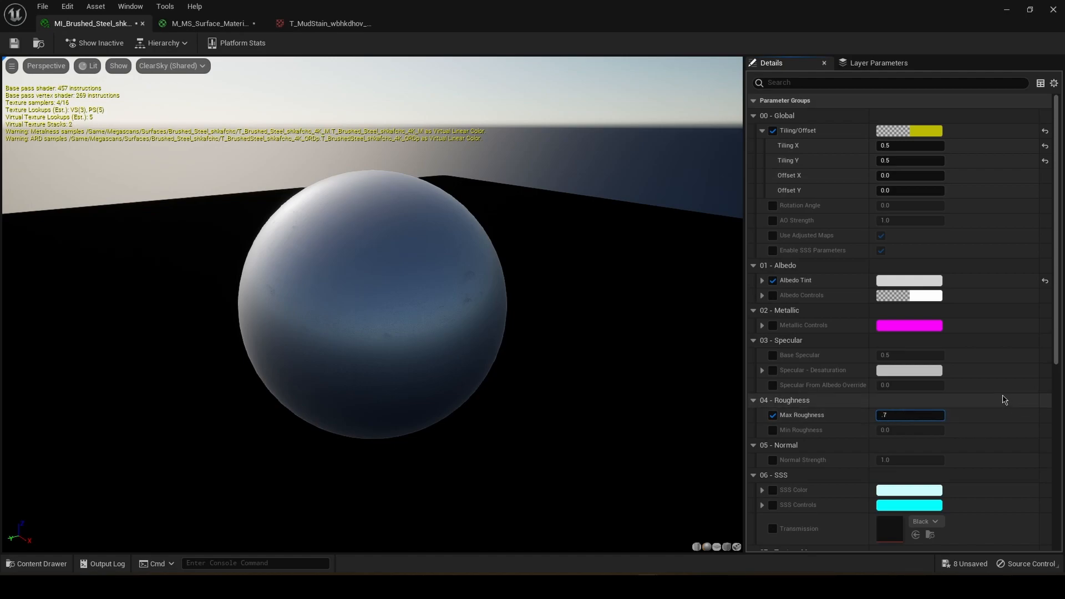
{"action": "type", "text": ".7"}
{"action": "key", "text": "Return"}
{"action": "left_click", "coordinate": [15, 40]}
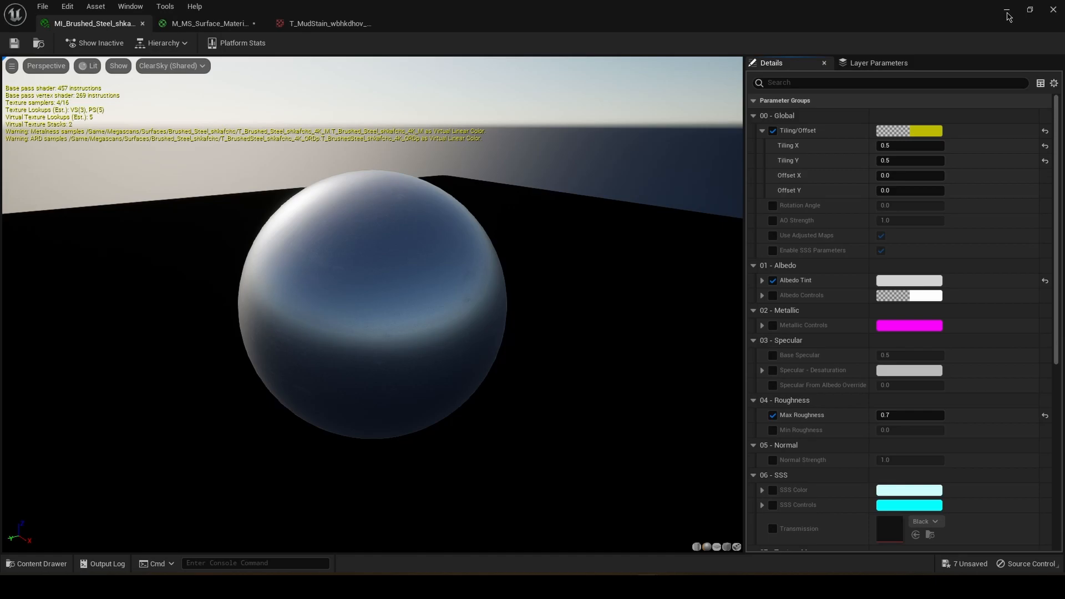
Return to the kitchen level and apply MI_Brushed_Steel_shkafchc_4K to the refrigerator.
{"action": "left_click", "coordinate": [1007, 13]}
{"action": "left_click", "coordinate": [37, 564]}
{"action": "left_click_drag", "start_coordinate": [210, 502], "coordinate": [288, 210]}
{"action": "mouse_move", "coordinate": [289, 210]}
{"action": "right_mouse_down"}
{"action": "mouse_move", "coordinate": [266, 211]}
{"action": "mouse_move", "coordinate": [277, 214]}
{"action": "mouse_move", "coordinate": [288, 167]}
{"action": "mouse_move", "coordinate": [300, 219]}
{"action": "right_mouse_up"}
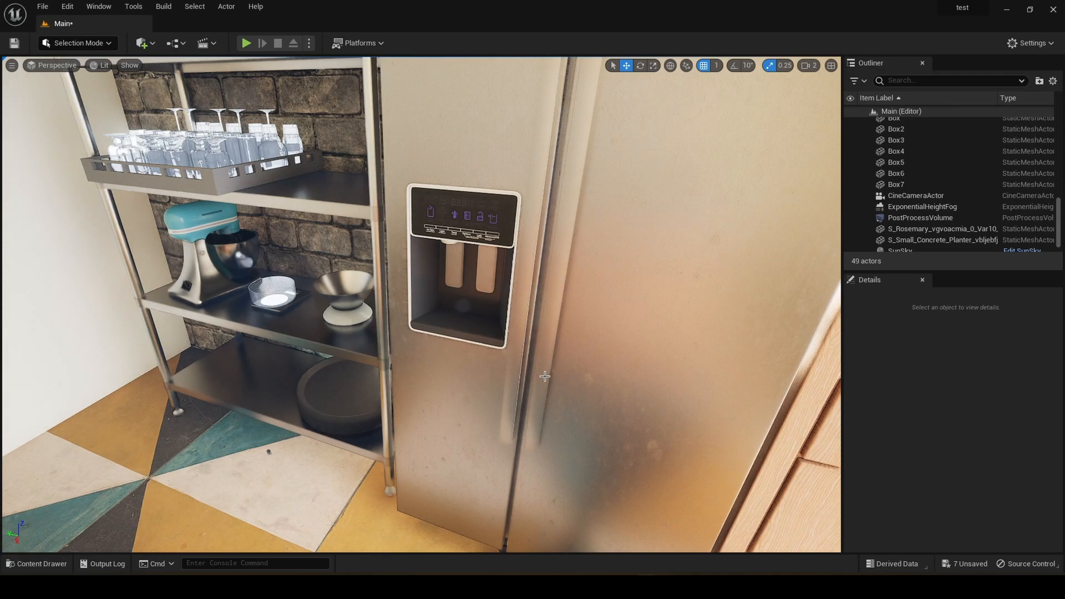
Select the PostProcessVolume and view the refrigerator's steel surface in Path Tracing mode.
{"action": "double_click", "coordinate": [920, 217]}
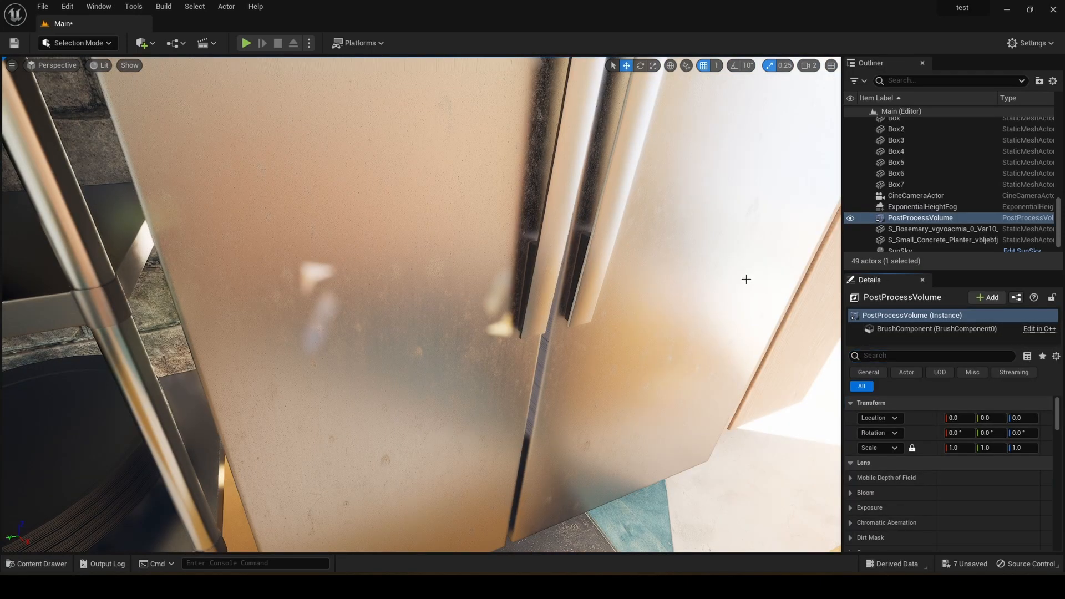
{"action": "left_click", "coordinate": [101, 65]}
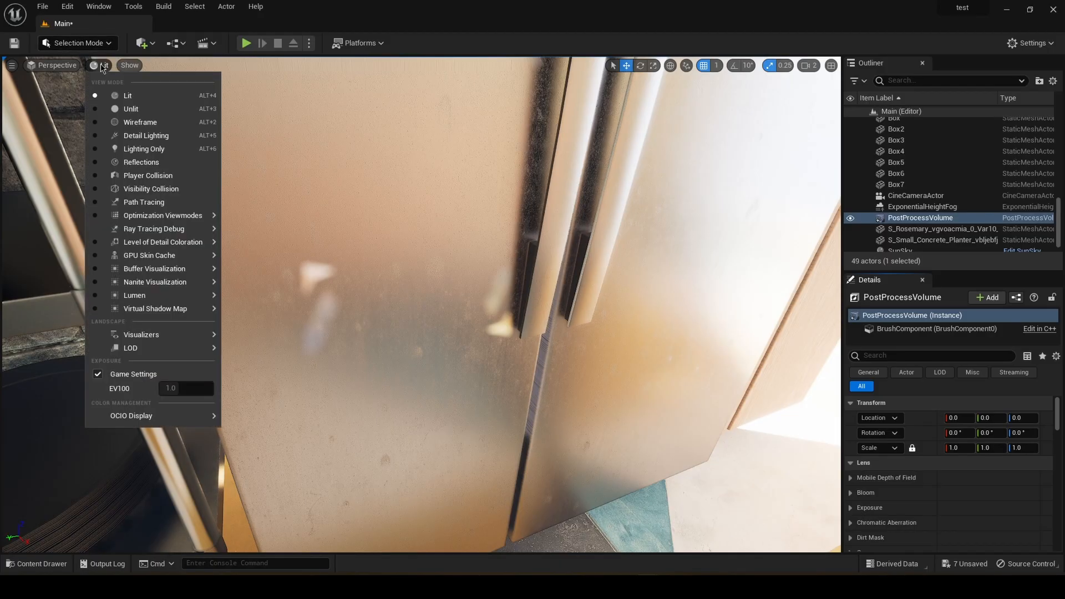
{"action": "left_click", "coordinate": [165, 208]}
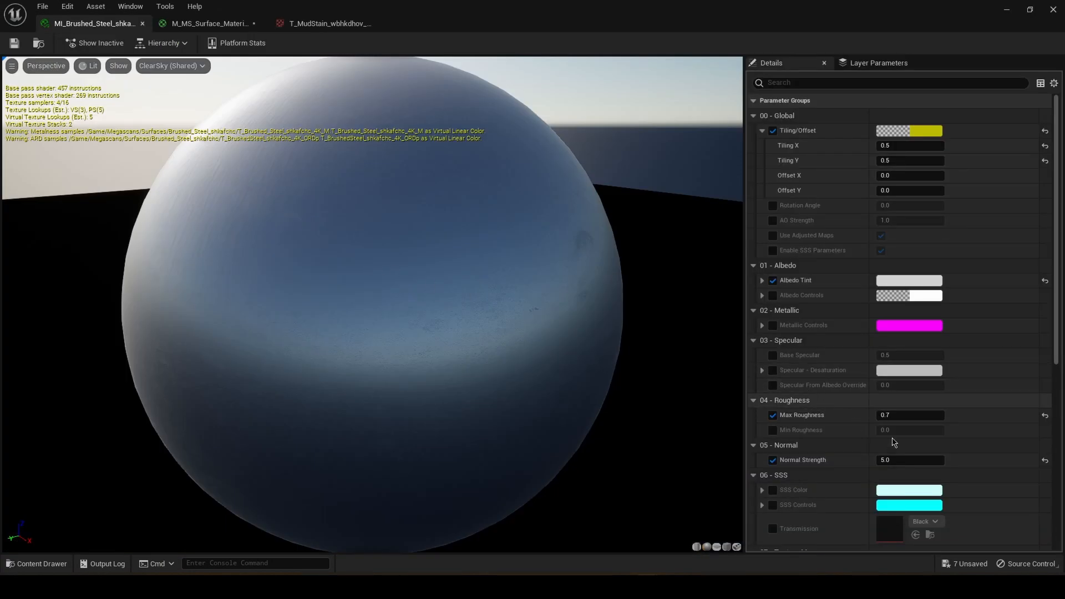
Try a Min Roughness override of about -0.144 on the brushed steel instance and turn it off again.
{"action": "left_click", "coordinate": [772, 430]}
{"action": "mouse_move", "coordinate": [909, 430]}
{"action": "left_mouse_down"}
{"action": "mouse_move", "coordinate": [926, 430]}
{"action": "mouse_move", "coordinate": [892, 431]}
{"action": "mouse_move", "coordinate": [913, 431]}
{"action": "left_mouse_up"}
{"action": "left_click", "coordinate": [913, 430]}
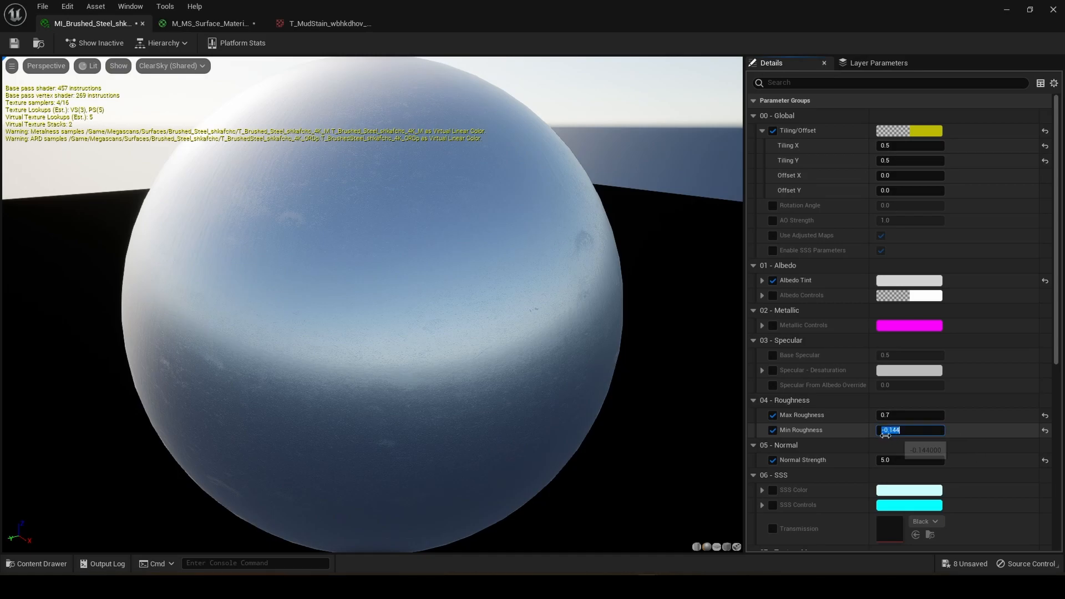
{"action": "left_click", "coordinate": [772, 430]}
{"action": "scroll", "coordinate": [499, 358], "scroll_direction": "down", "scroll_amount": 4}
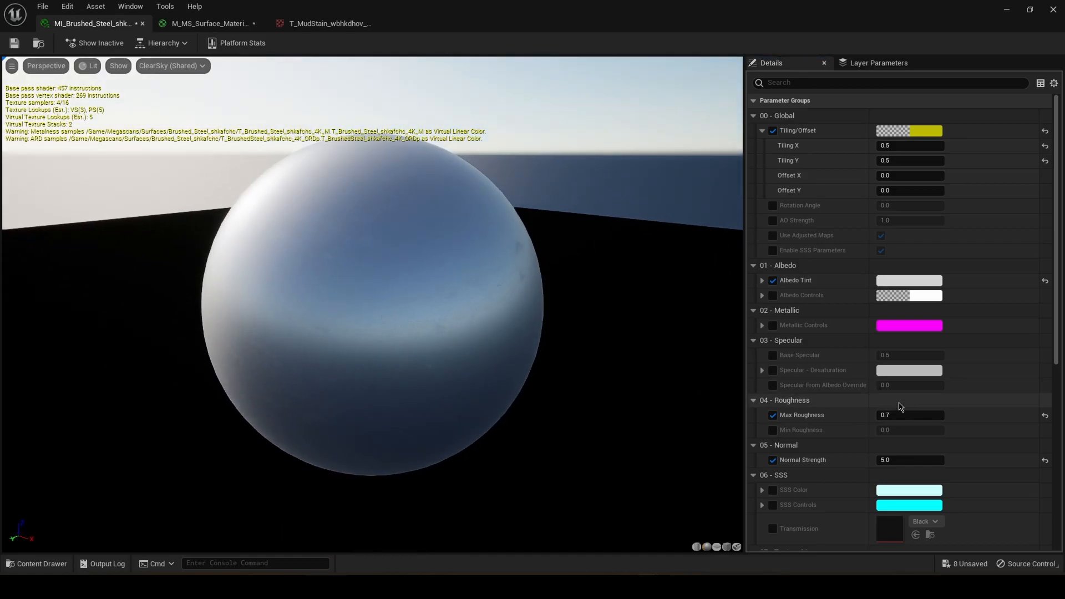
Override the brushed steel instance's Min Roughness with -0.1 and save the instance.
{"action": "left_click", "coordinate": [773, 431]}
{"action": "left_click", "coordinate": [913, 430]}
{"action": "type", "text": "-"}
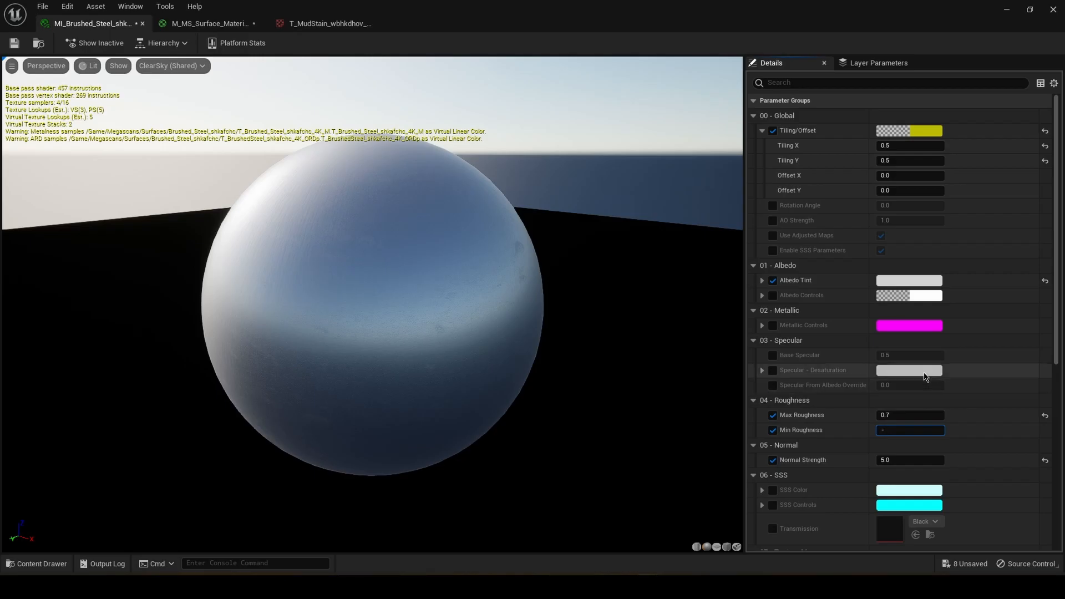
{"action": "key", "text": "Return"}
{"action": "key", "text": "ctrl+s"}
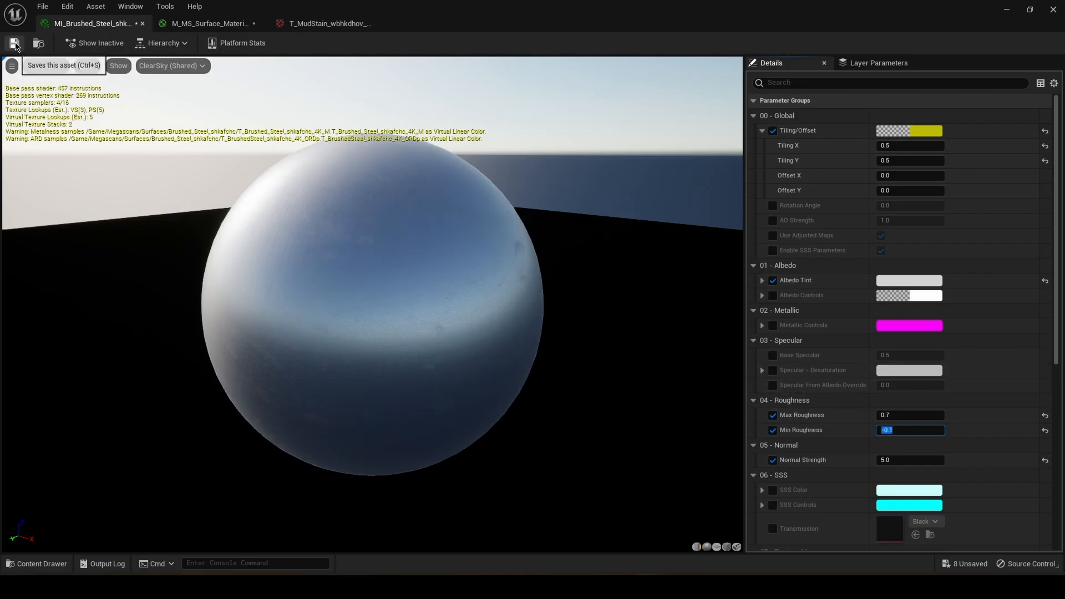
Return the level view to Lit mode and apply MI_Brushed_Steel_shkafchc_4K to the double oven's front and handles.
{"action": "left_click", "coordinate": [1006, 10]}
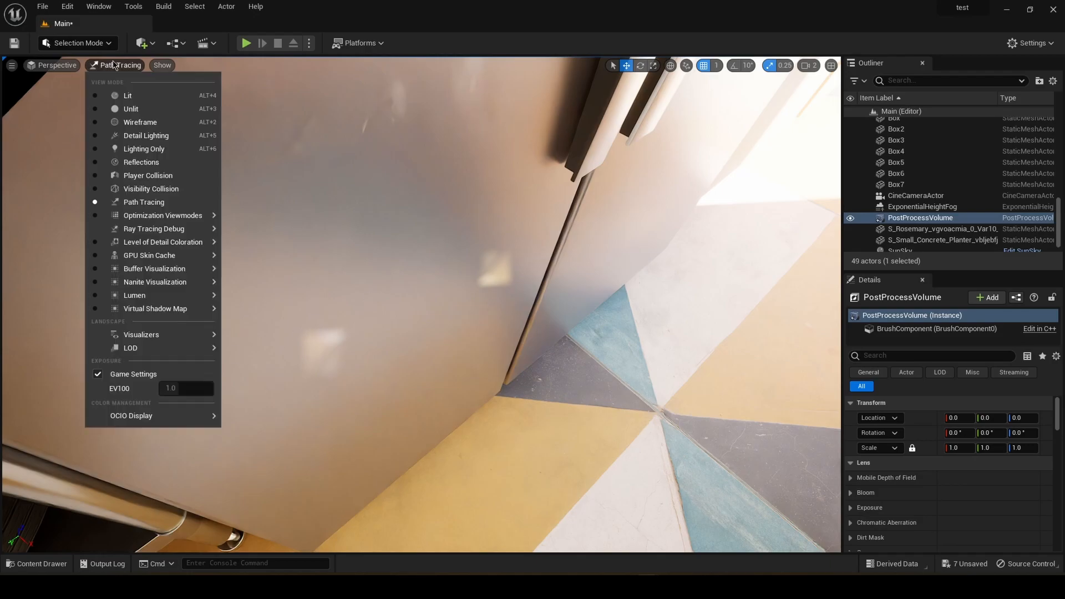
{"action": "key", "text": "alt+4"}
{"action": "right_click_drag", "start_coordinate": [198, 136], "coordinate": [199, 136]}
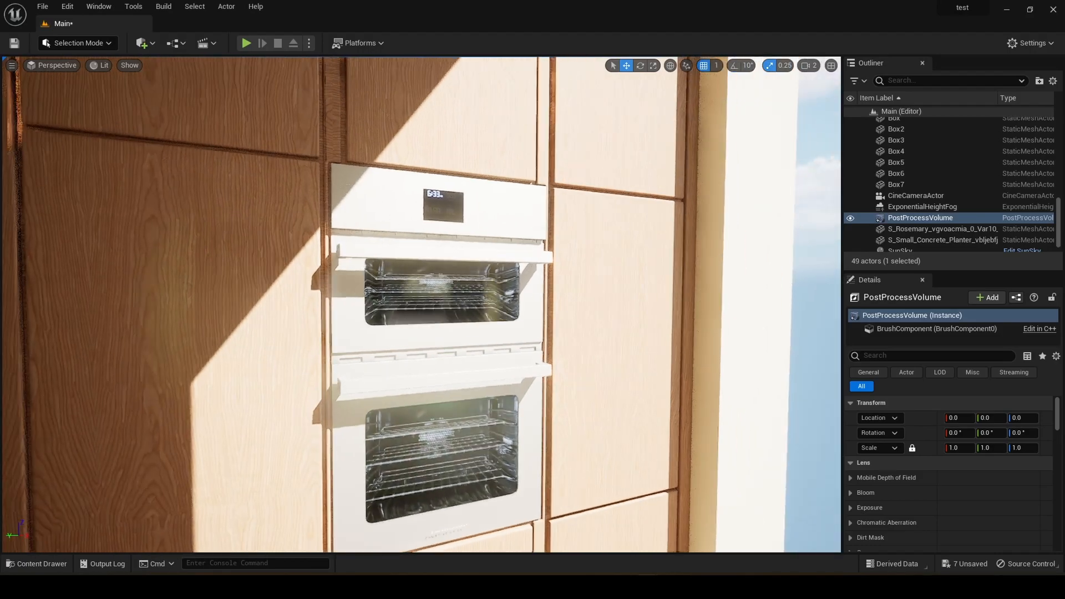
{"action": "left_click", "coordinate": [60, 563]}
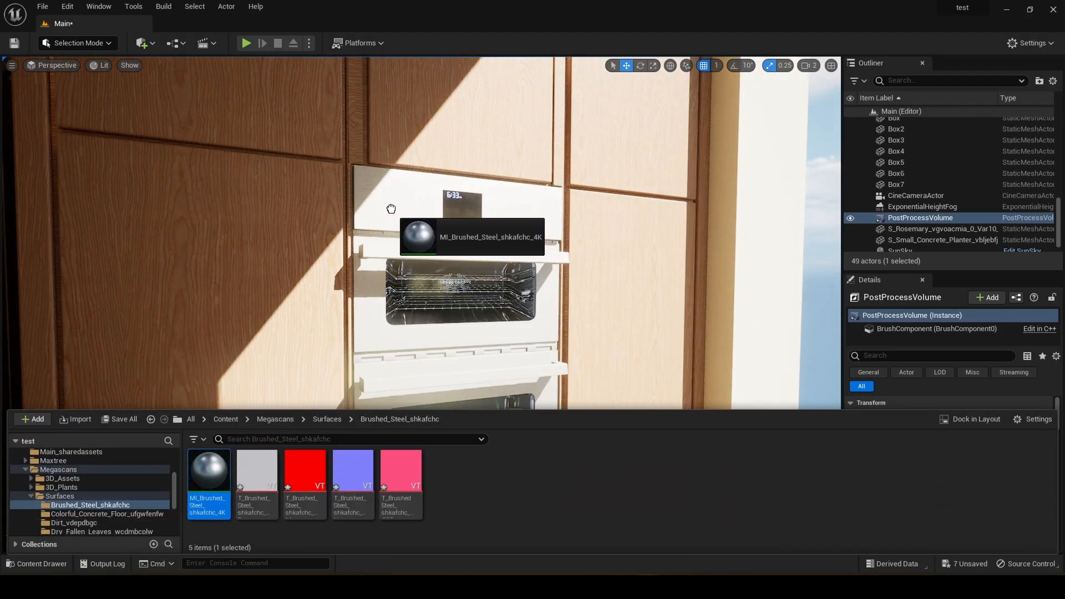
{"action": "left_click_drag", "start_coordinate": [391, 209], "coordinate": [391, 209]}
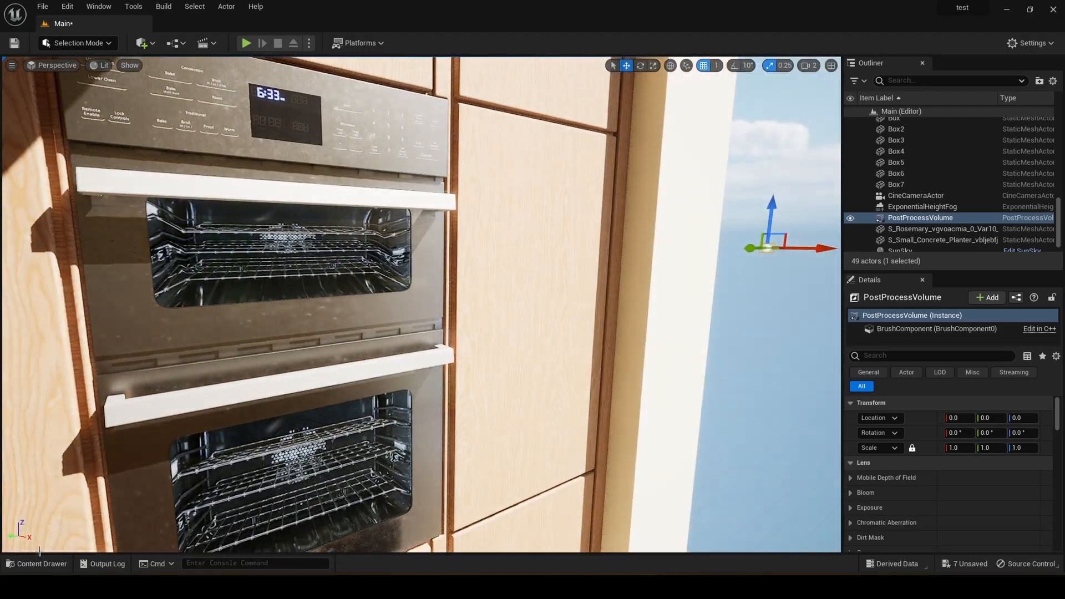
{"action": "left_click", "coordinate": [40, 563]}
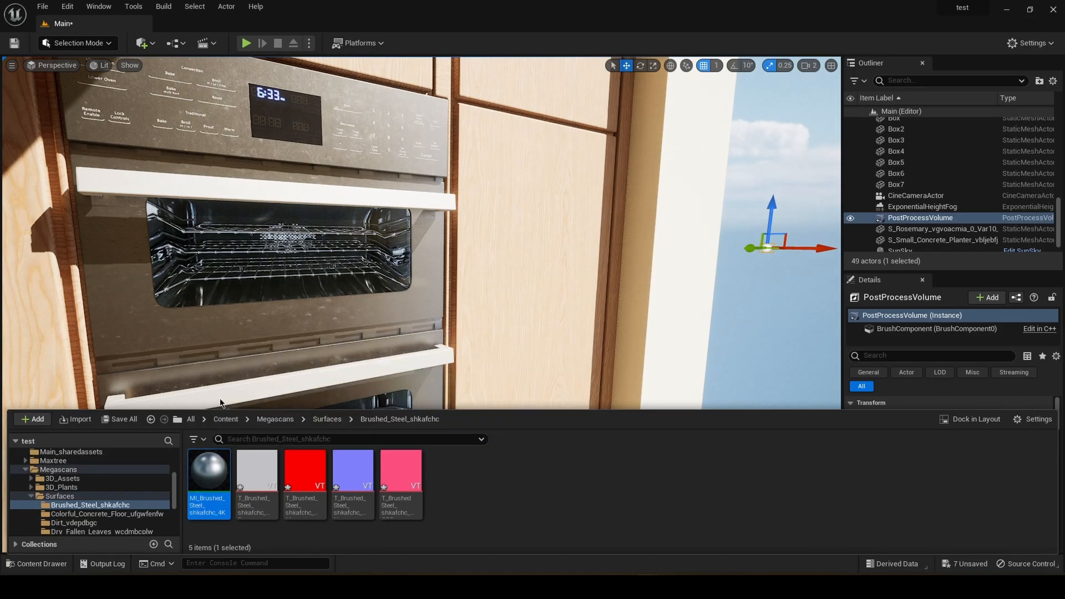
{"action": "left_click_drag", "start_coordinate": [221, 456], "coordinate": [289, 378]}
Duplicate the MI_Brushed_Steel_shkafchc_4K material instance and name the copy Steel_Reflective.
{"action": "right_click_drag", "start_coordinate": [288, 378], "coordinate": [221, 382]}
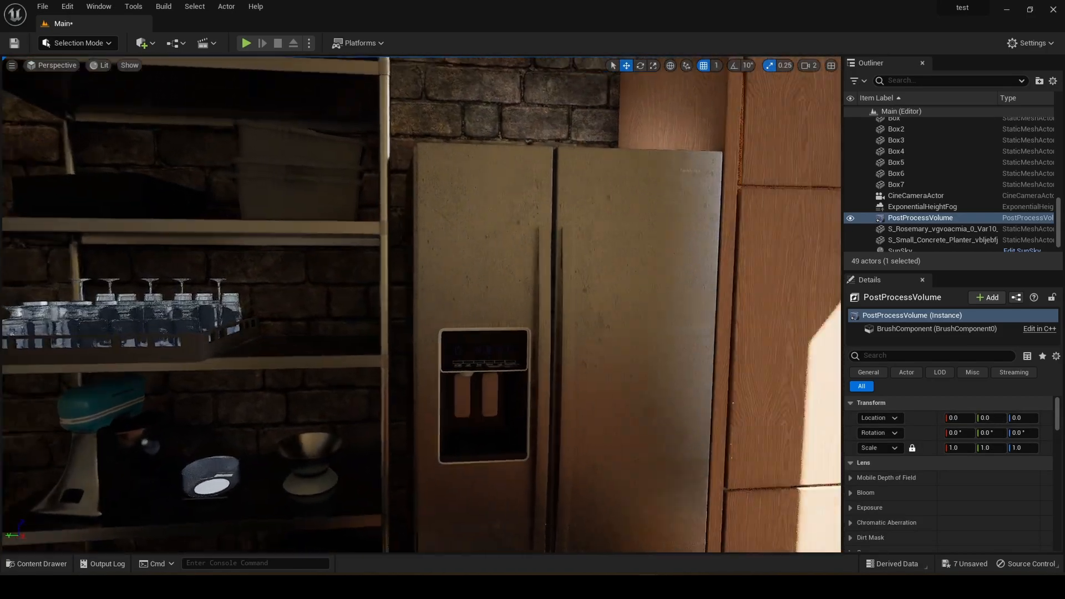
{"action": "right_click_drag", "start_coordinate": [288, 378], "coordinate": [383, 372]}
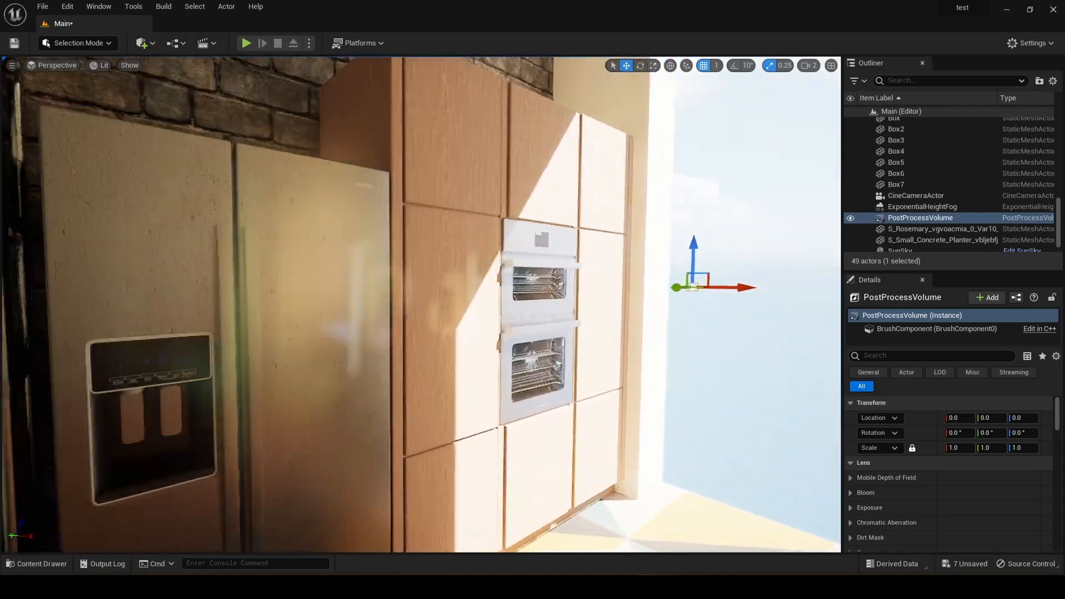
{"action": "right_click_drag", "start_coordinate": [383, 333], "coordinate": [521, 399]}
{"action": "left_click", "coordinate": [36, 563]}
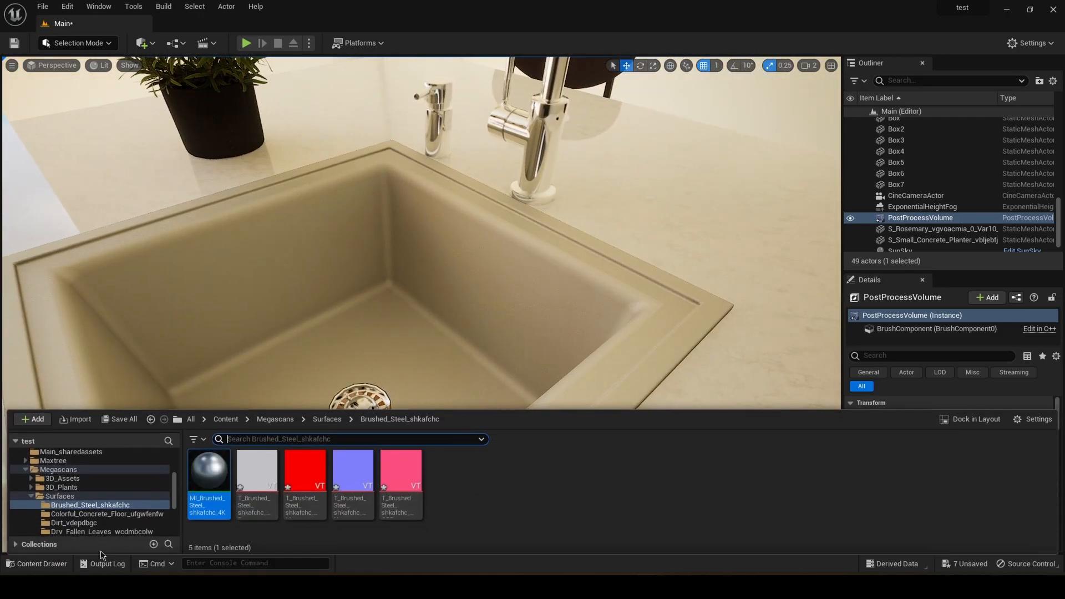
{"action": "right_click", "coordinate": [226, 474]}
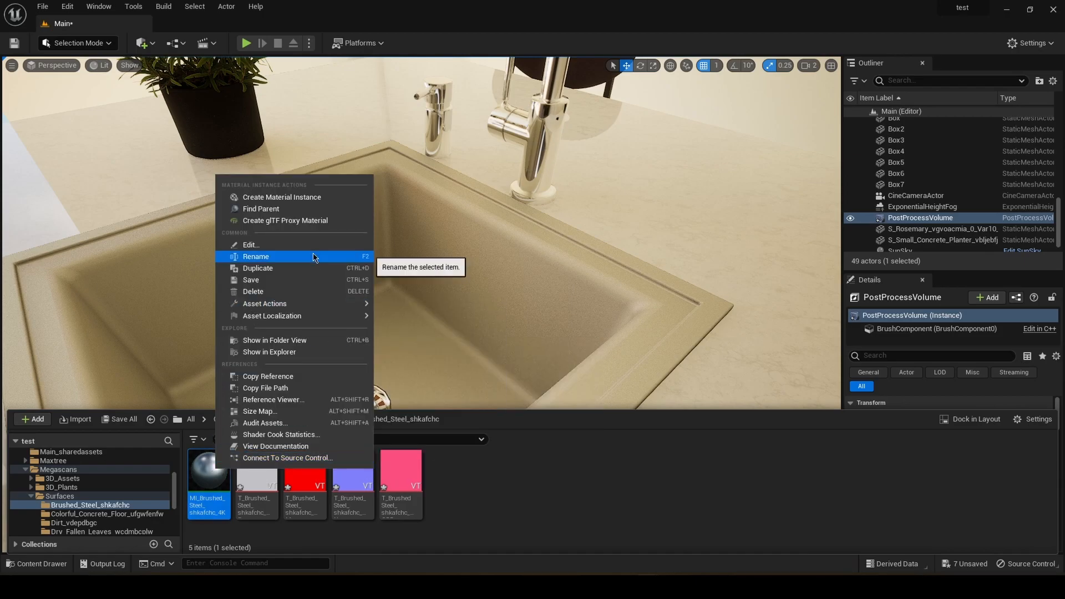
{"action": "left_click", "coordinate": [295, 270]}
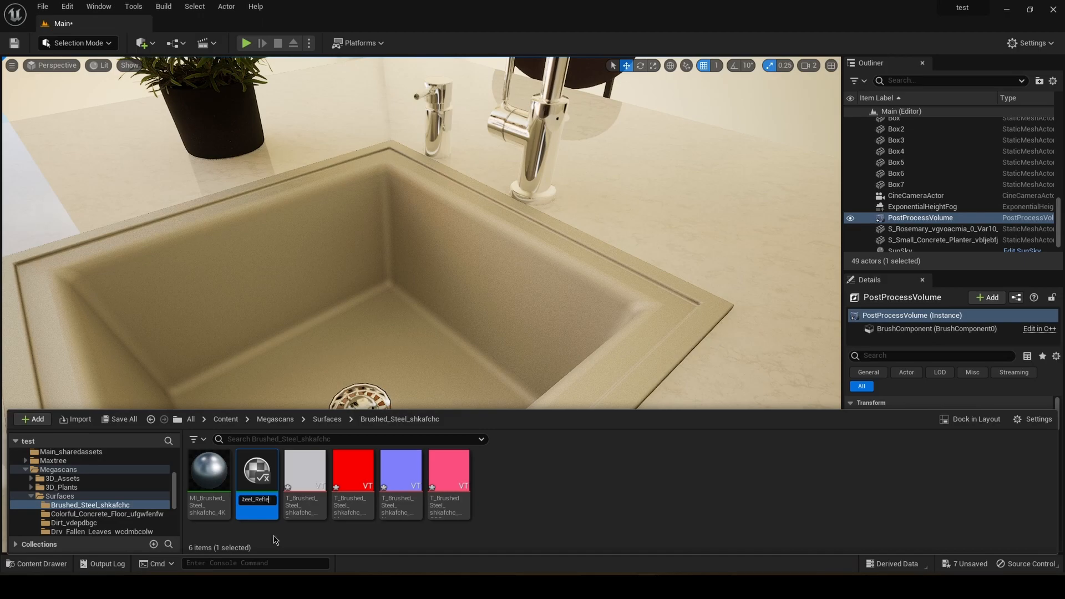
{"action": "type", "text": "e"}
{"action": "key", "text": "Return"}
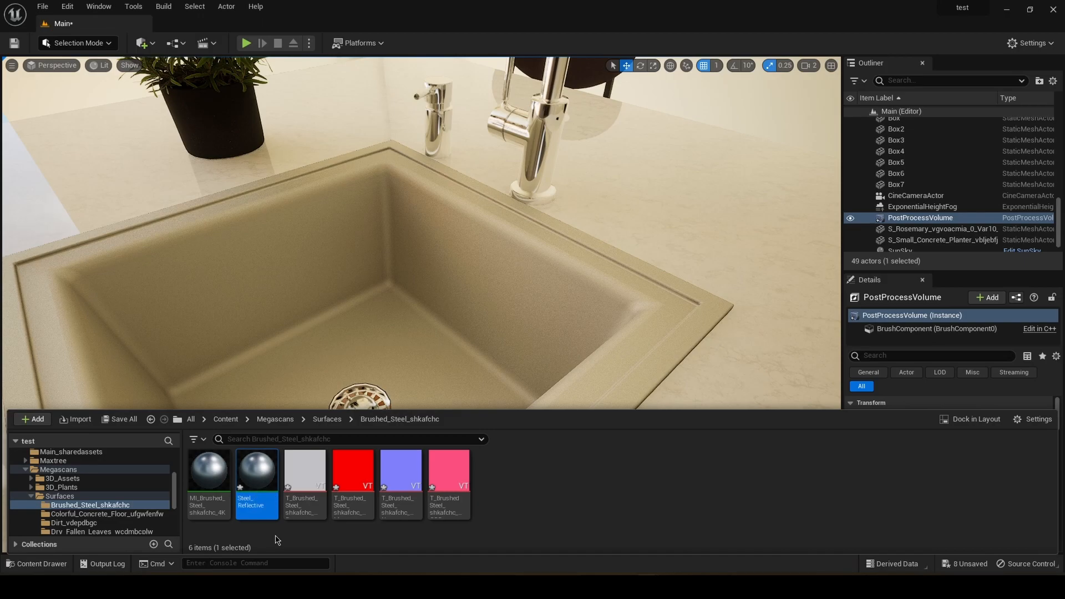
Open Steel_Reflective for editing and close the mud stain texture, parent material and original brushed steel editors.
{"action": "double_click", "coordinate": [264, 466]}
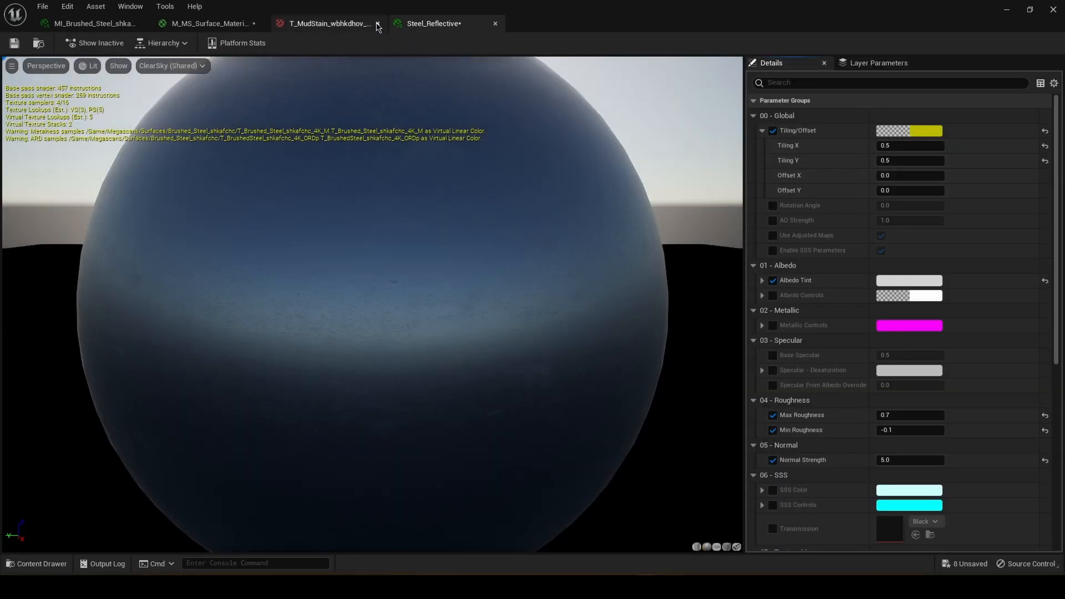
{"action": "left_click", "coordinate": [377, 25]}
{"action": "left_click", "coordinate": [253, 24]}
{"action": "left_click", "coordinate": [143, 24]}
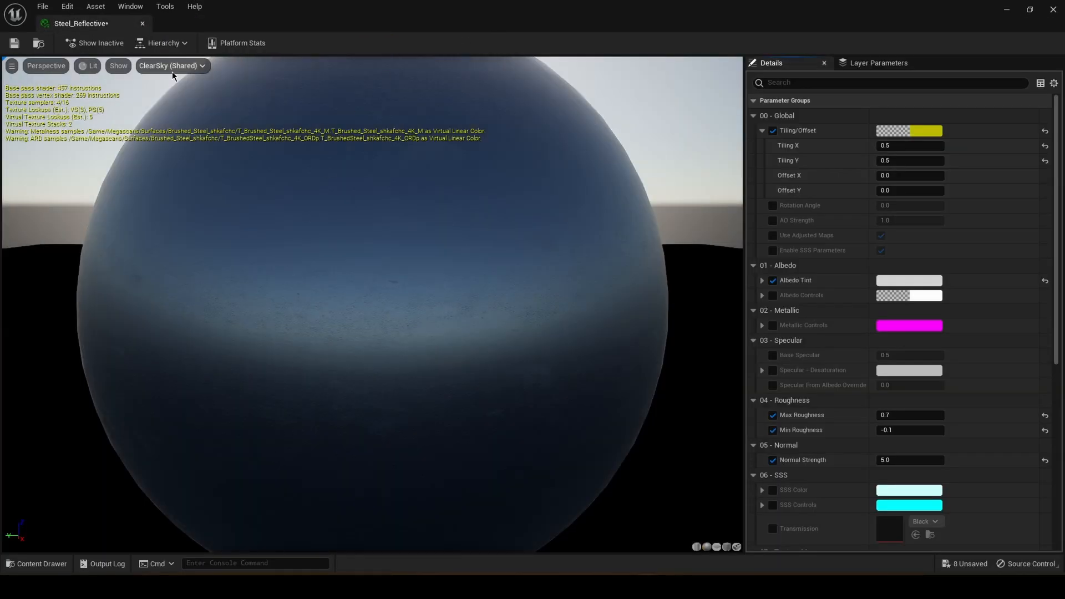
{"action": "scroll", "coordinate": [435, 269], "scroll_direction": "down", "scroll_amount": 4}
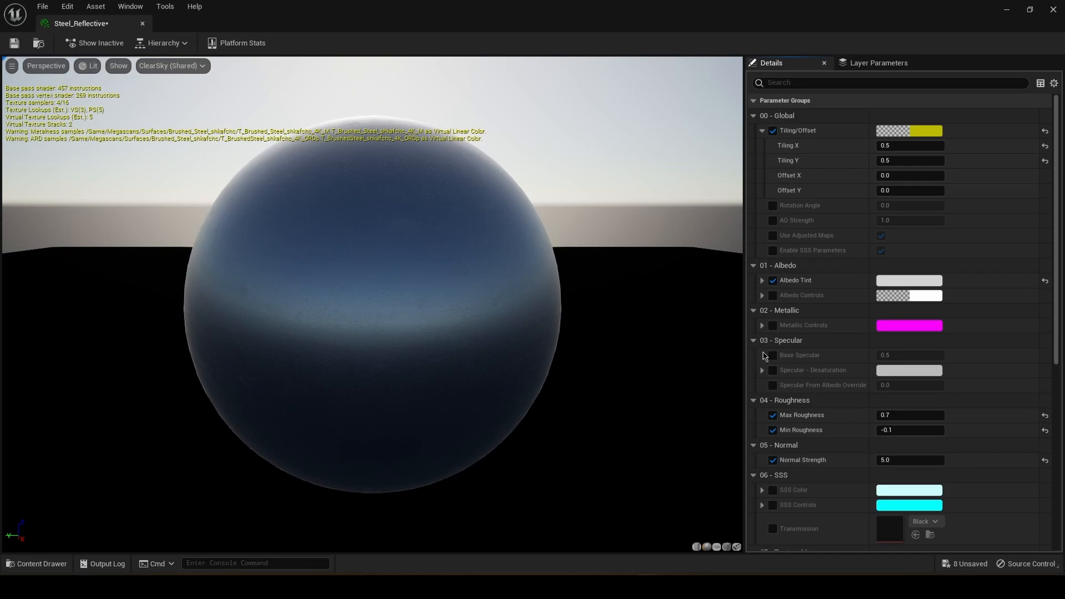
Set Steel_Reflective's Max Roughness to 0.4 and save the instance.
{"action": "left_click", "coordinate": [908, 420]}
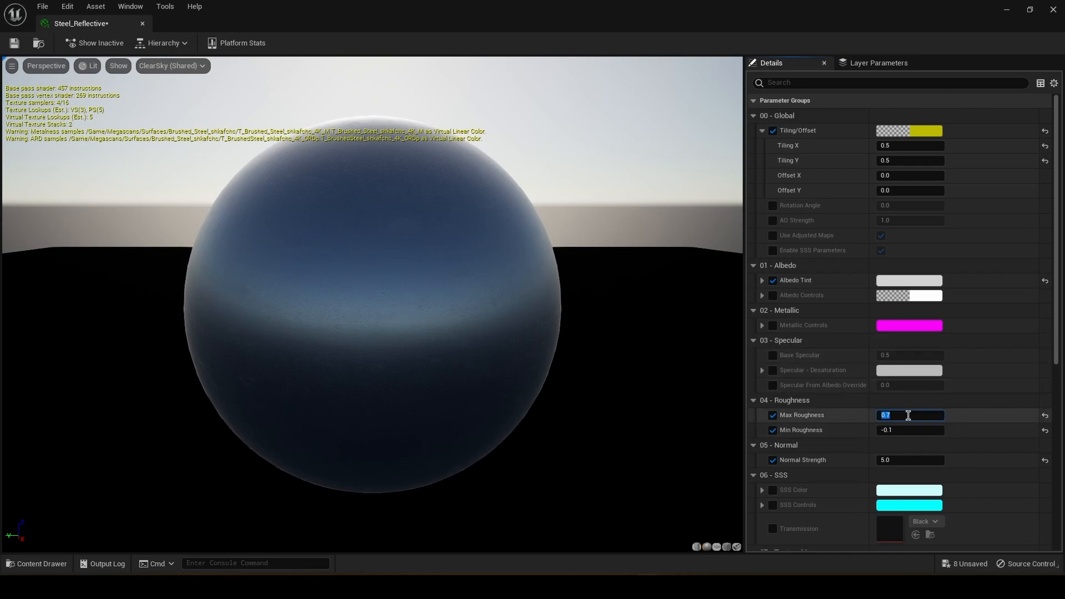
{"action": "type", "text": "0.4"}
{"action": "key", "text": "Return"}
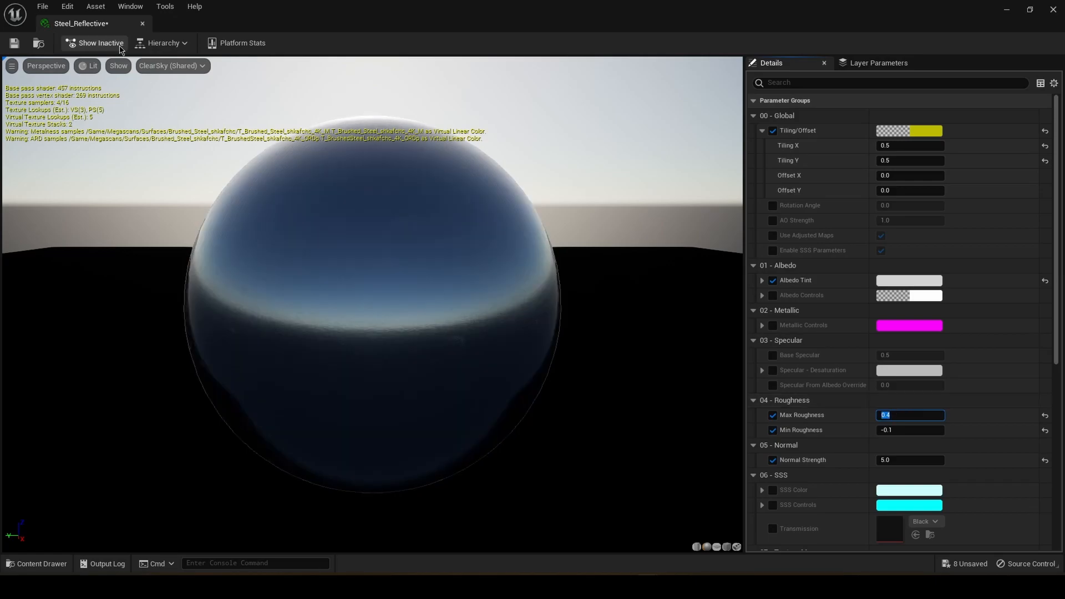
{"action": "left_click", "coordinate": [14, 43]}
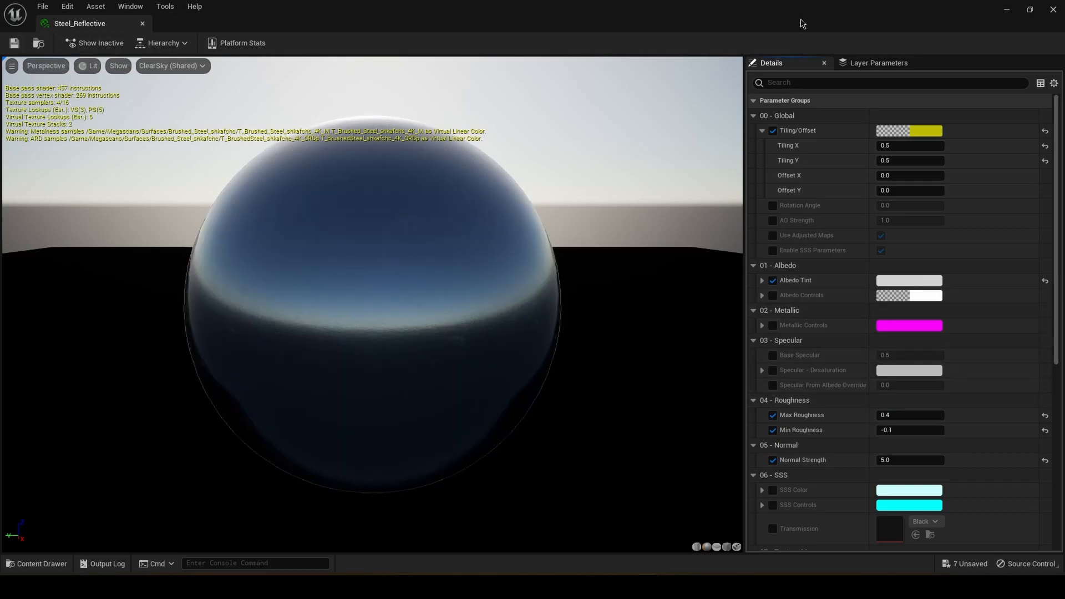
Return to the kitchen level and apply Steel_Reflective to the sink basin.
{"action": "left_click", "coordinate": [1007, 11]}
{"action": "left_click", "coordinate": [39, 563]}
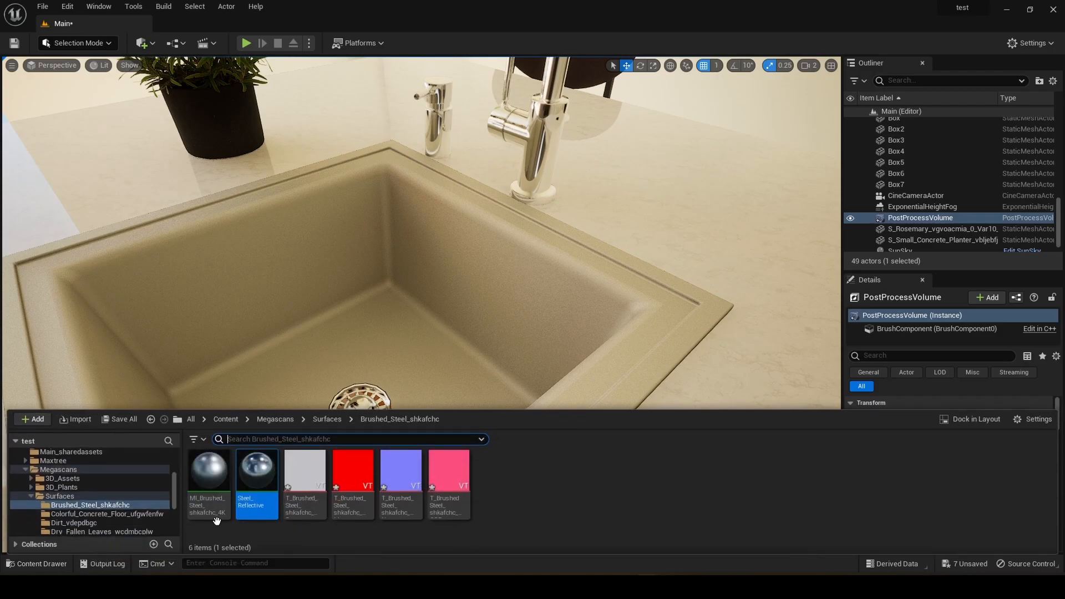
{"action": "left_click_drag", "start_coordinate": [256, 471], "coordinate": [384, 316]}
{"action": "right_click_drag", "start_coordinate": [384, 316], "coordinate": [386, 266]}
{"action": "key", "text": "s"}
{"action": "key", "text": "w"}
Apply MI_Brushed_Steel_shkafchc_4K to the sink's faucet and soap dispenser.
{"action": "left_click", "coordinate": [34, 564]}
{"action": "mouse_move", "coordinate": [209, 469]}
{"action": "left_mouse_down"}
{"action": "mouse_move", "coordinate": [583, 352]}
{"action": "mouse_move", "coordinate": [576, 344]}
{"action": "left_mouse_up"}
{"action": "mouse_move", "coordinate": [577, 344]}
{"action": "right_mouse_down"}
{"action": "mouse_move", "coordinate": [576, 333]}
{"action": "mouse_move", "coordinate": [577, 398]}
{"action": "right_mouse_up"}
{"action": "key", "text": "w"}
{"action": "key", "text": "s"}
{"action": "key", "text": "w"}
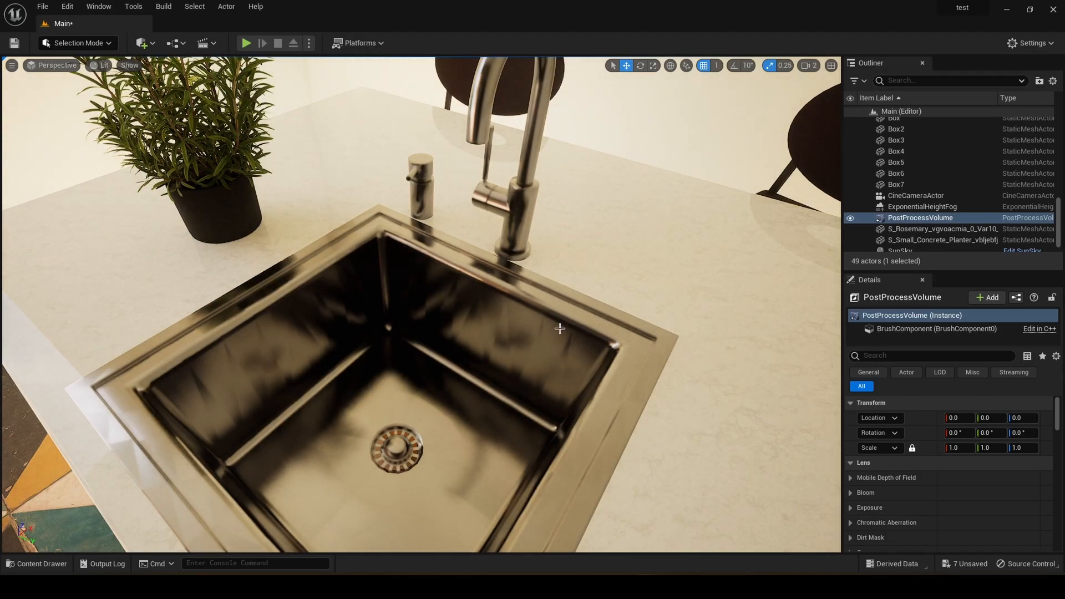
Check the sink and faucet materials in Path Tracing mode, then return to Lit mode.
{"action": "left_click", "coordinate": [98, 65]}
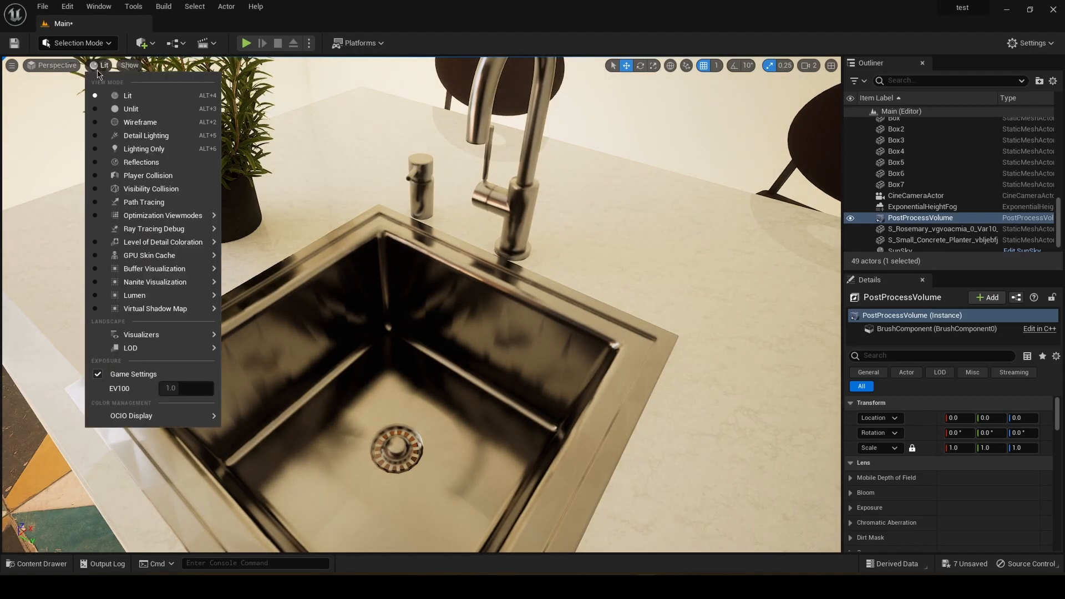
{"action": "left_click", "coordinate": [158, 209]}
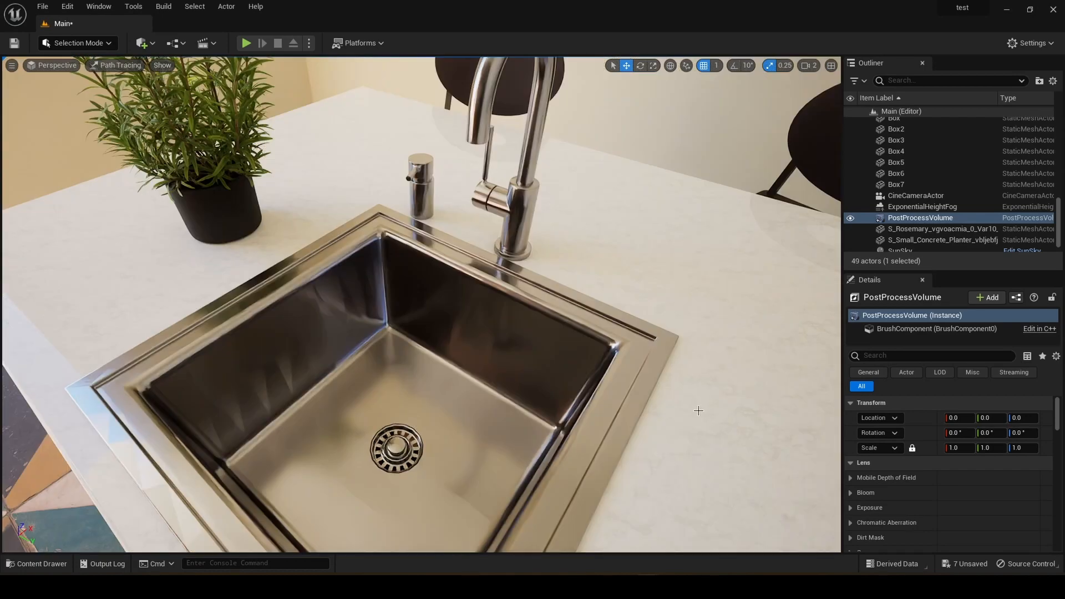
{"action": "left_click", "coordinate": [114, 67]}
{"action": "left_click", "coordinate": [119, 94]}
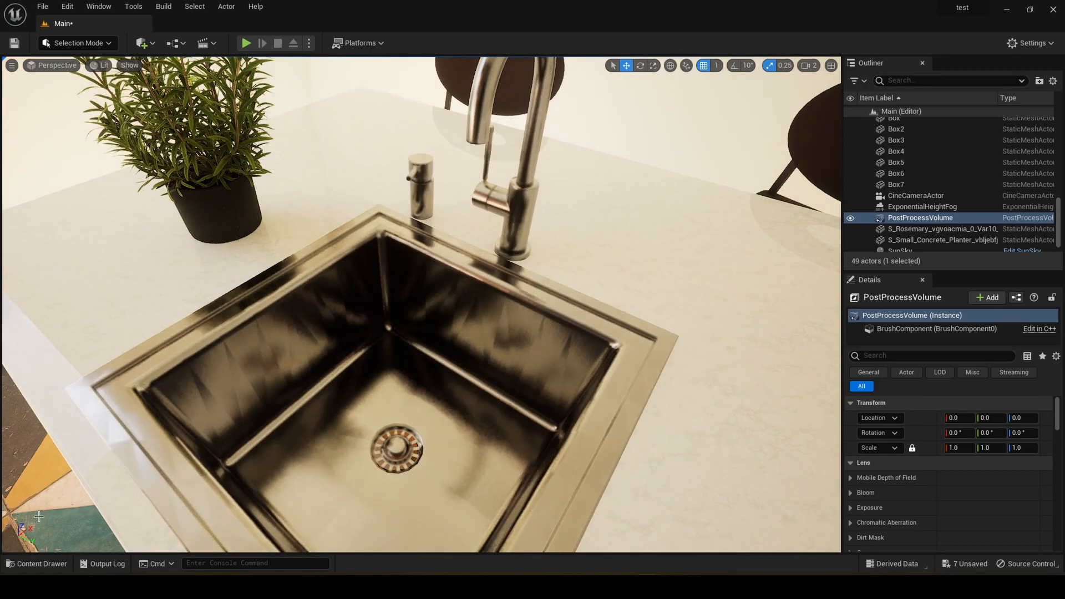
Open the MI_Brushed_Steel_shkafchc_4K material instance for editing and close the Steel_Reflective editor.
{"action": "left_click", "coordinate": [39, 563]}
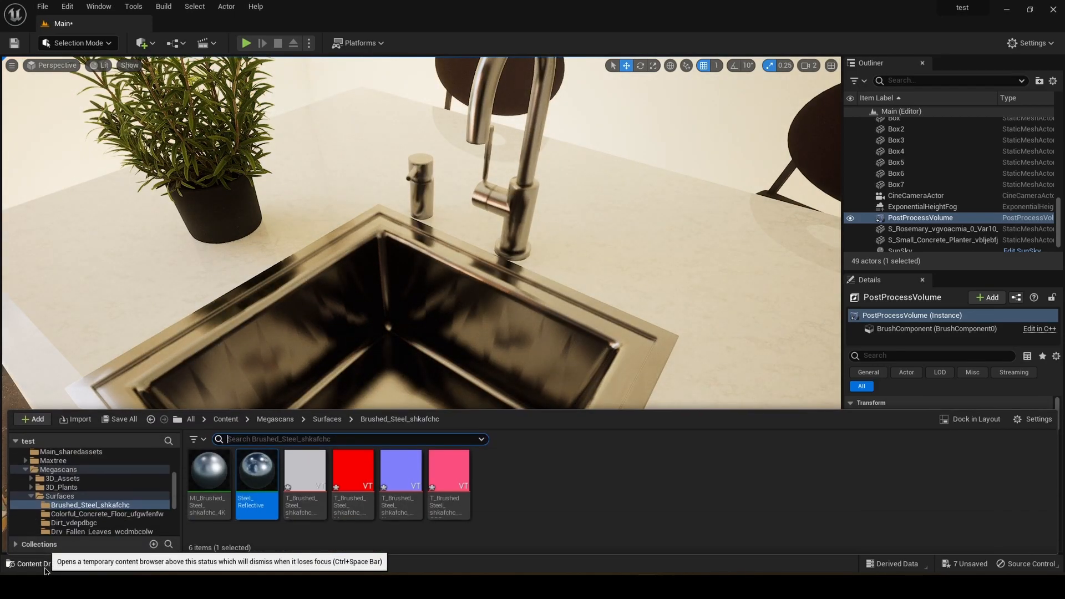
{"action": "double_click", "coordinate": [225, 473]}
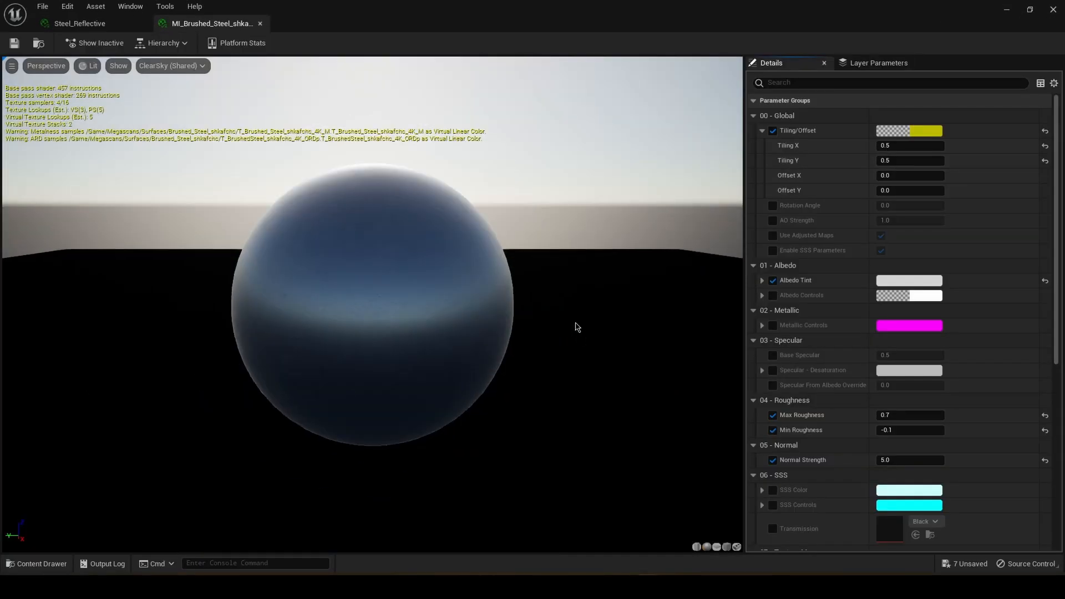
{"action": "scroll", "coordinate": [439, 258], "scroll_direction": "up", "scroll_amount": 2}
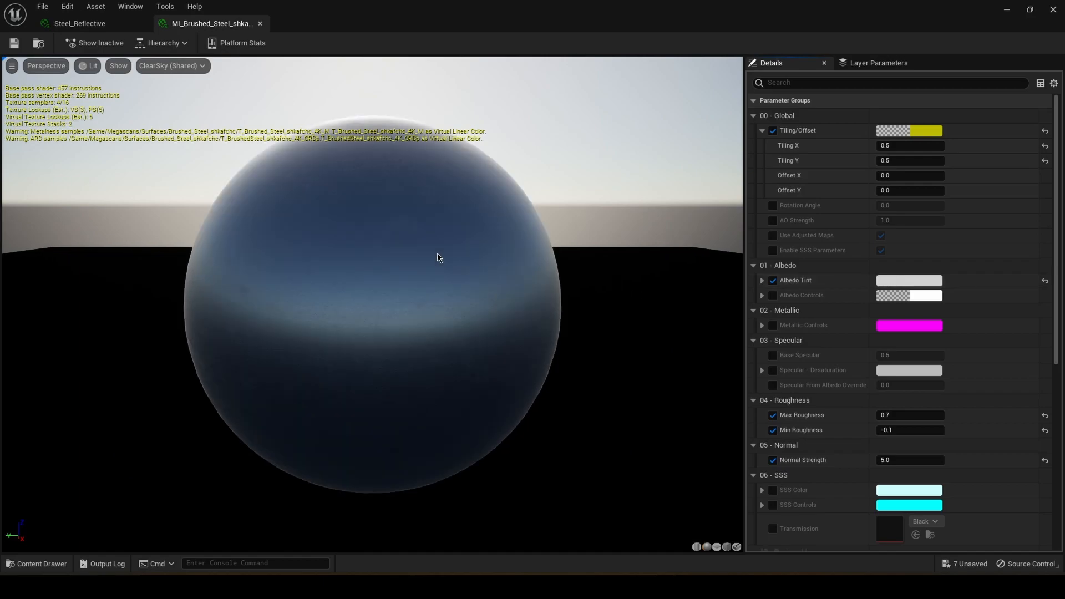
{"action": "left_click", "coordinate": [143, 23]}
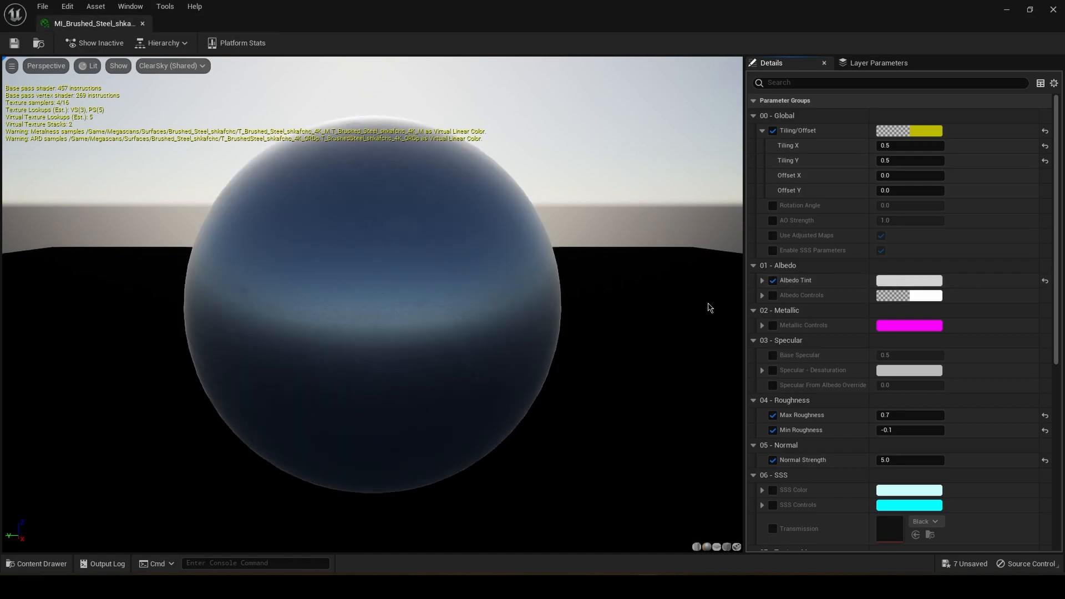
Darken the brushed steel instance's Albedo Tint to a neutral grey with a color value of 0.1 and save the instance.
{"action": "left_click", "coordinate": [909, 280]}
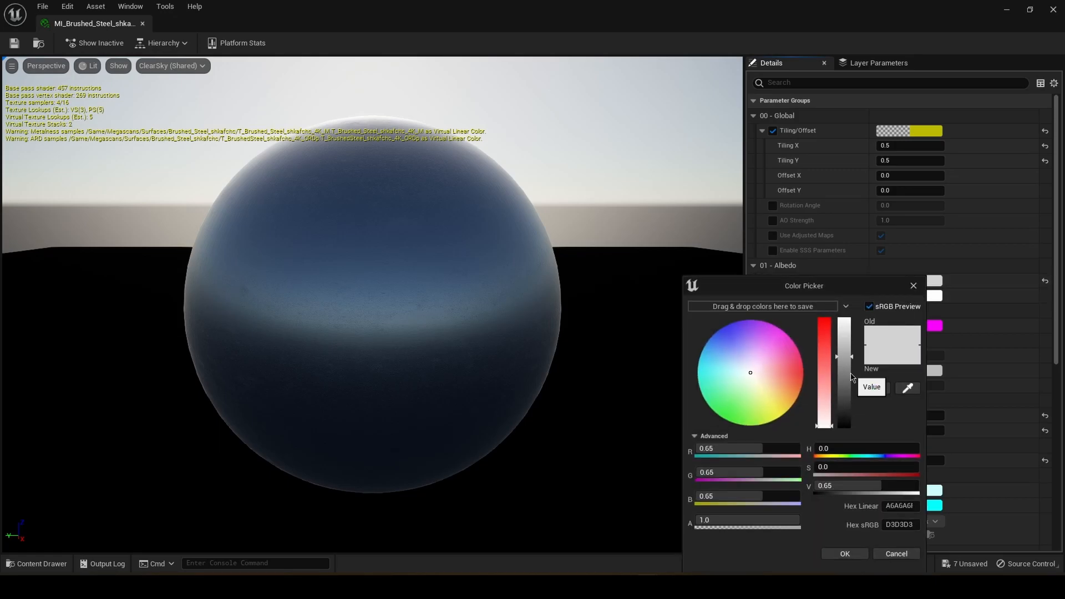
{"action": "left_click_drag", "start_coordinate": [851, 376], "coordinate": [850, 410]}
{"action": "left_click", "coordinate": [835, 485]}
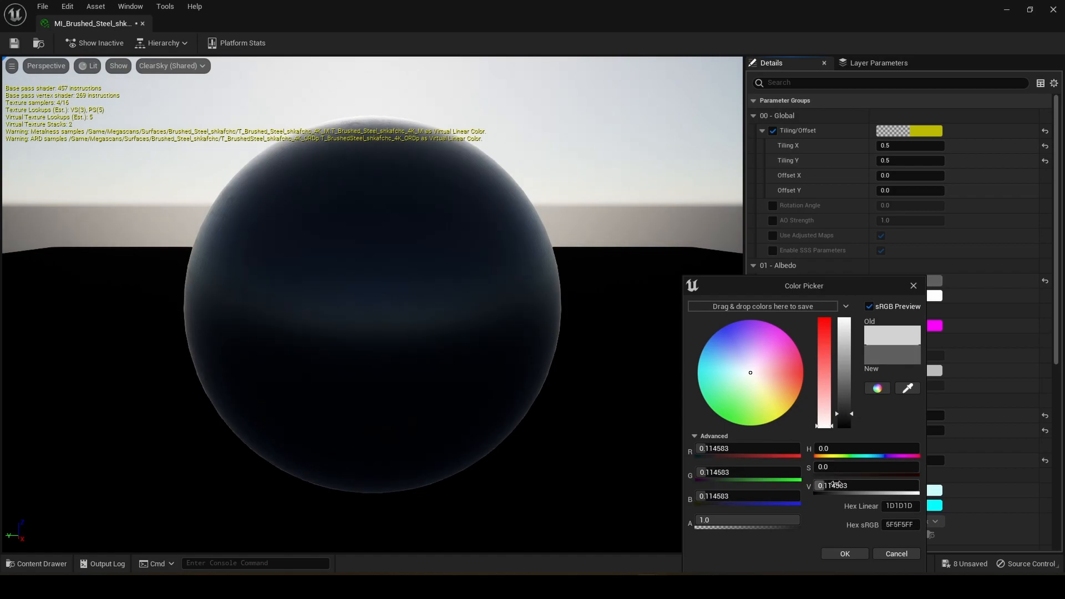
{"action": "type", "text": ".1"}
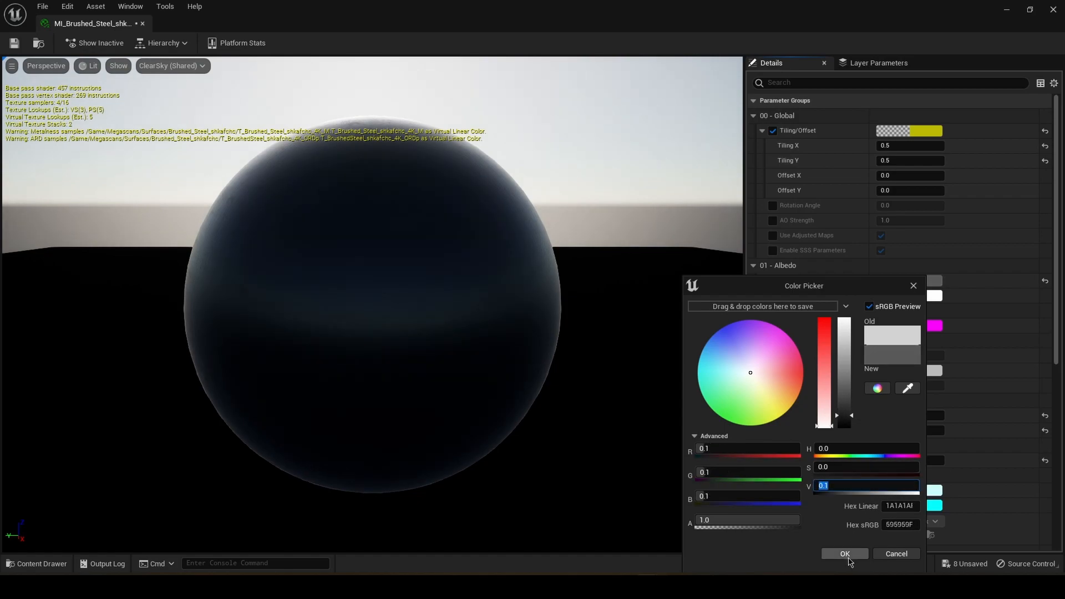
{"action": "left_click", "coordinate": [844, 553]}
{"action": "left_click", "coordinate": [14, 43]}
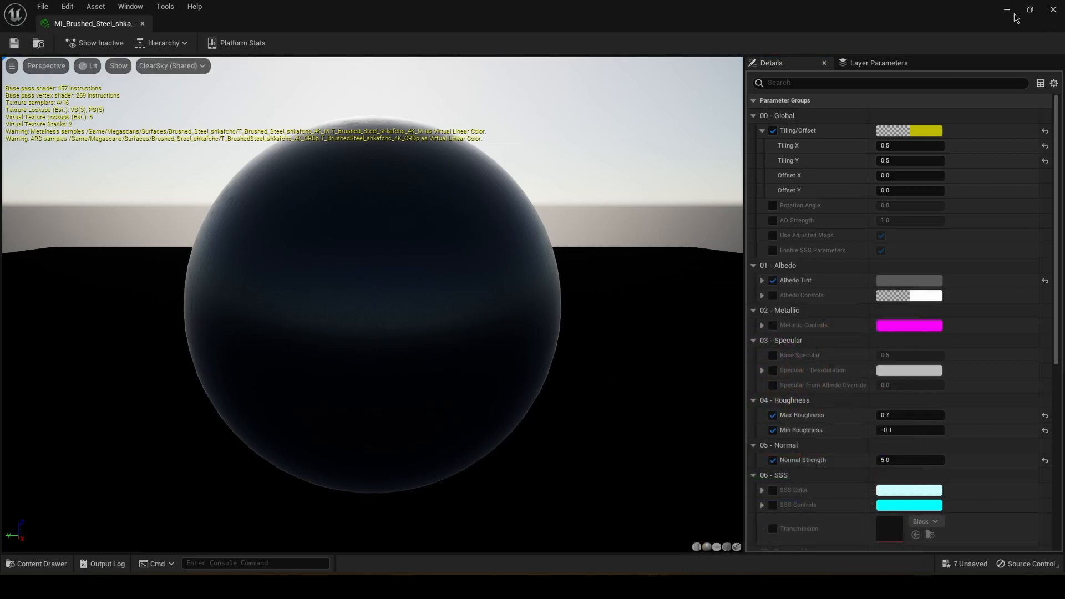
Return to the kitchen level and inspect the brushed steel fridge in Path Tracing mode, then in Lit mode.
{"action": "left_click", "coordinate": [1006, 10]}
{"action": "right_click_drag", "start_coordinate": [630, 167], "coordinate": [355, 230]}
{"action": "key", "text": "w"}
{"action": "key", "text": "s"}
{"action": "key", "text": "w"}
{"action": "key", "text": "s"}
{"action": "left_click", "coordinate": [98, 65]}
{"action": "left_click", "coordinate": [138, 205]}
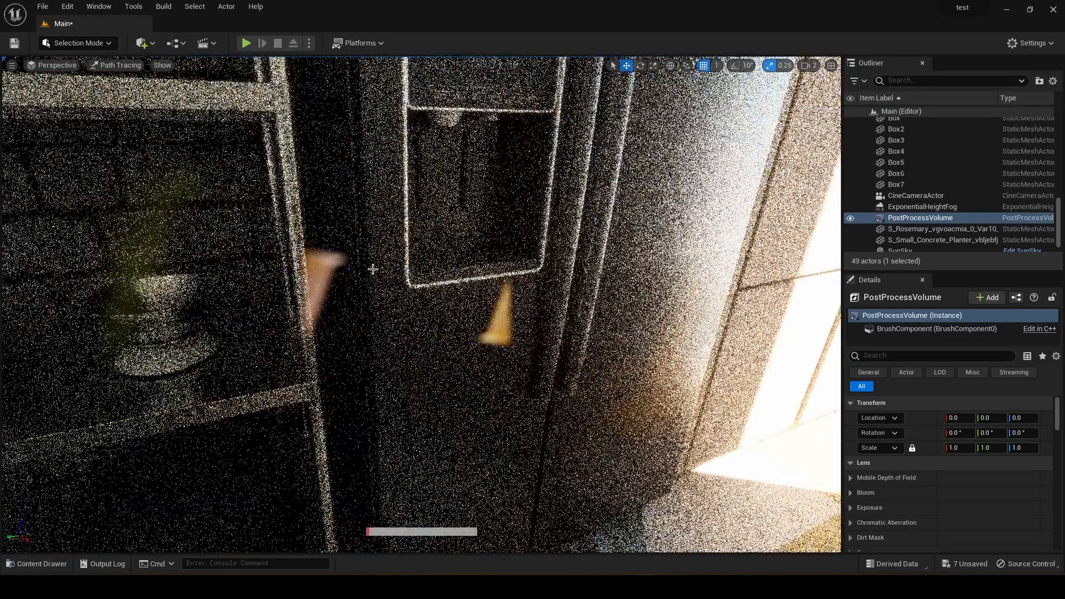
{"action": "left_click", "coordinate": [105, 67]}
{"action": "left_click", "coordinate": [128, 96]}
{"action": "key", "text": "s"}
{"action": "mouse_move", "coordinate": [266, 183]}
{"action": "right_mouse_down"}
{"action": "mouse_move", "coordinate": [260, 161]}
{"action": "mouse_move", "coordinate": [244, 172]}
{"action": "mouse_move", "coordinate": [288, 169]}
{"action": "right_mouse_up"}
{"action": "key", "text": "w"}
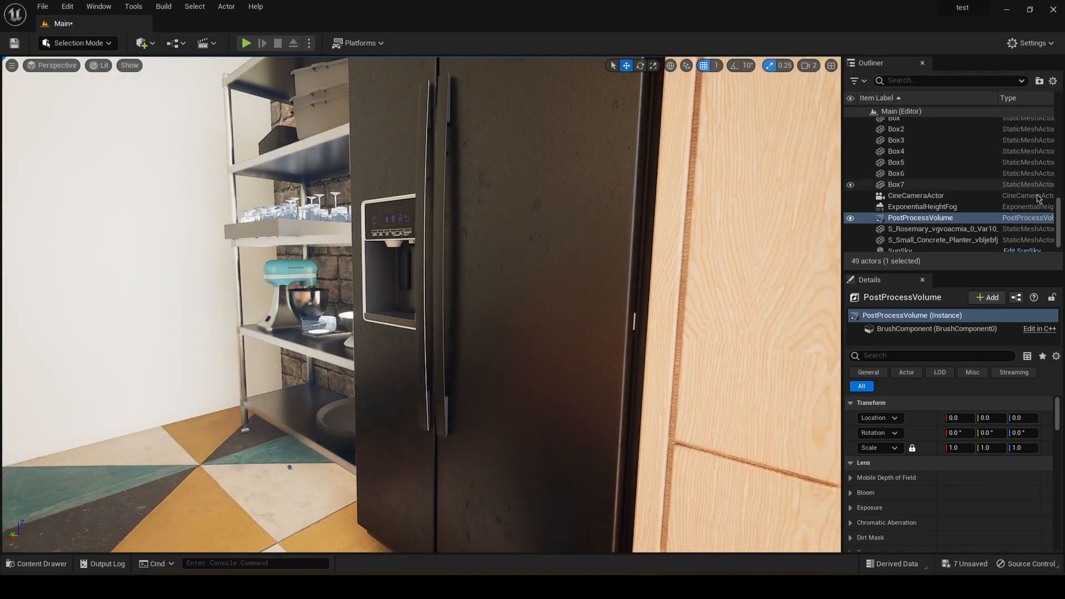
Override the PostProcessVolume's exposure with Manual metering mode and an Exposure Compensation of about 1.96.
{"action": "left_click", "coordinate": [906, 353]}
{"action": "type", "text": "expos"}
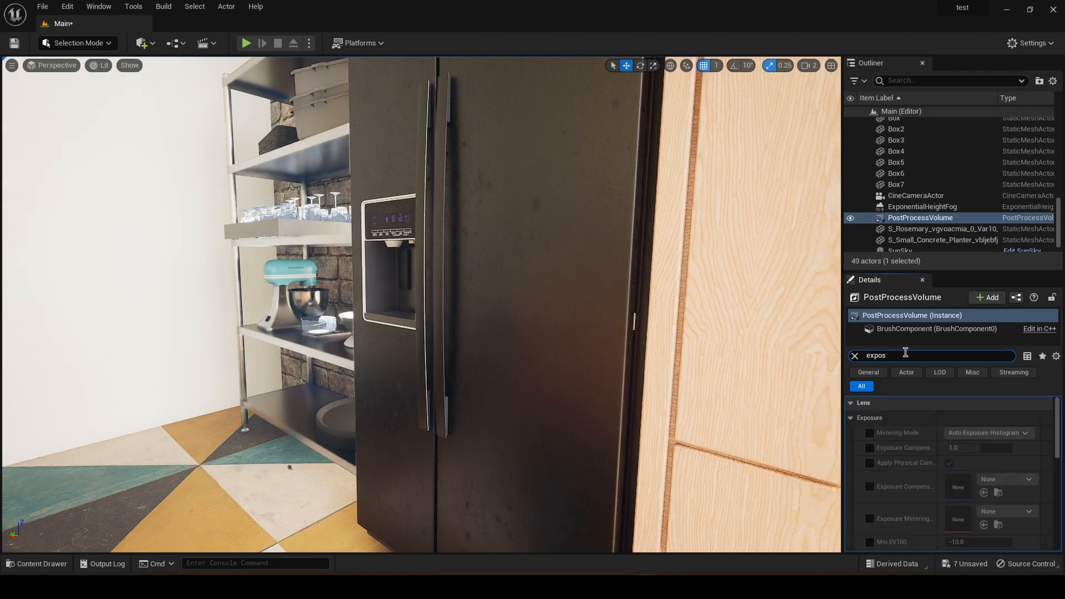
{"action": "left_click", "coordinate": [869, 433]}
{"action": "left_click", "coordinate": [976, 433]}
{"action": "left_click", "coordinate": [965, 460]}
{"action": "left_click", "coordinate": [869, 448]}
{"action": "mouse_move", "coordinate": [965, 448]}
{"action": "left_mouse_down"}
{"action": "mouse_move", "coordinate": [985, 448]}
{"action": "mouse_move", "coordinate": [965, 448]}
{"action": "left_mouse_up"}
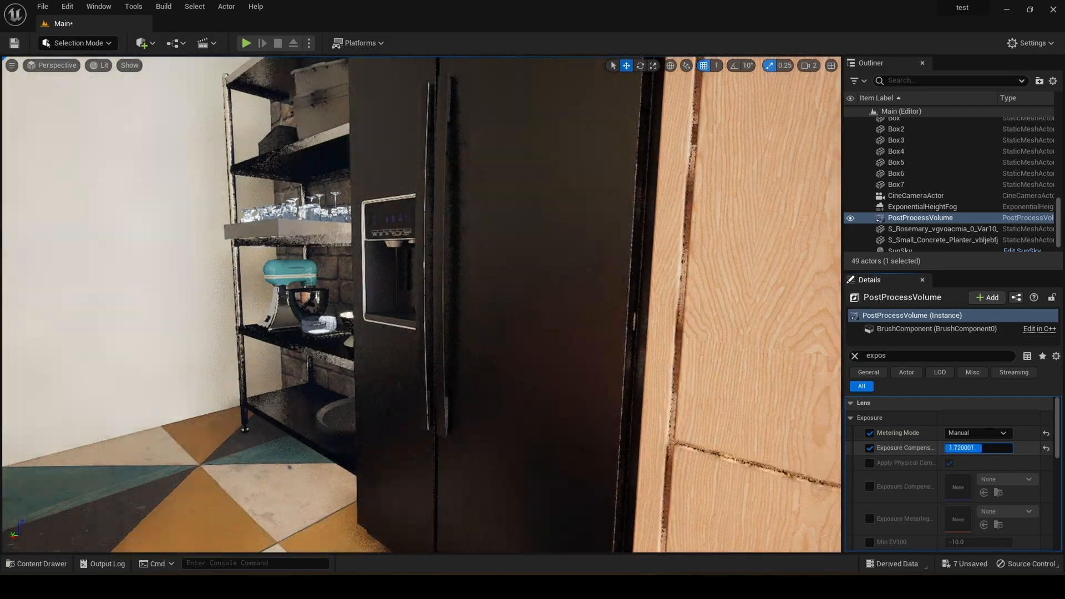
Check the new exposure in Path Tracing mode and on the sink and faucet.
{"action": "left_click", "coordinate": [100, 65]}
{"action": "left_click", "coordinate": [128, 210]}
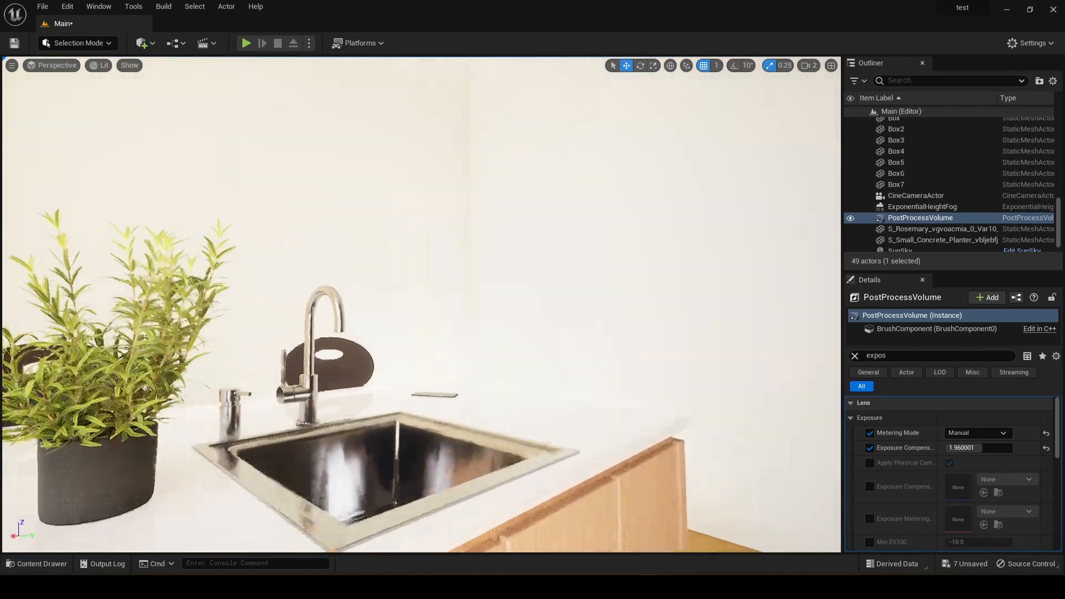
{"action": "mouse_move", "coordinate": [422, 305]}
{"action": "right_mouse_down"}
{"action": "mouse_move", "coordinate": [399, 311]}
{"action": "mouse_move", "coordinate": [377, 286]}
{"action": "right_mouse_up"}
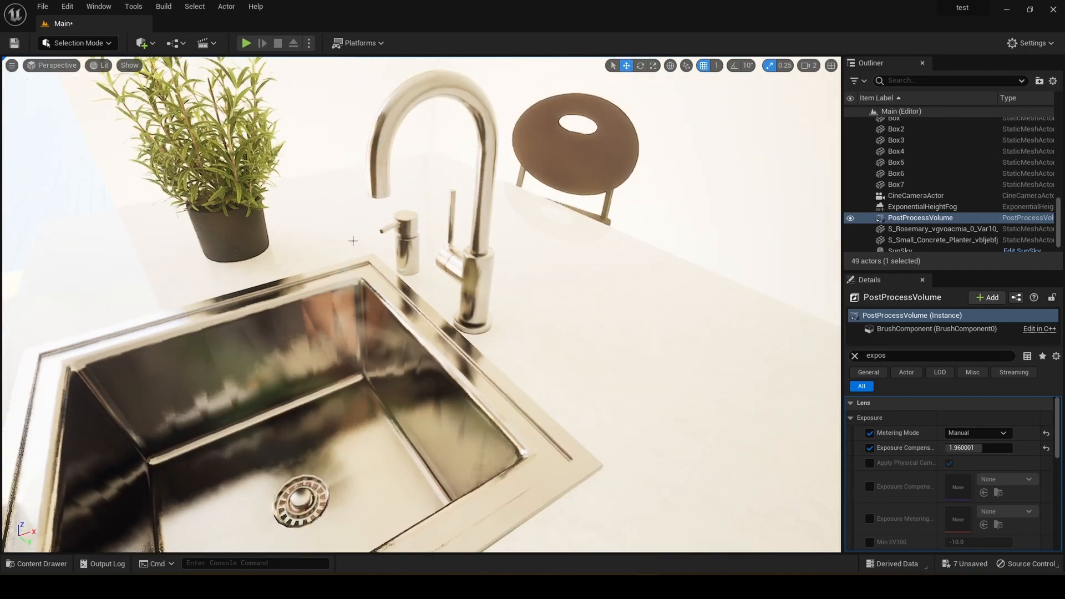
Apply MI_Brushed_Steel_shkafchc_4K to the sink's faucet.
{"action": "left_click", "coordinate": [36, 564]}
{"action": "mouse_move", "coordinate": [217, 471]}
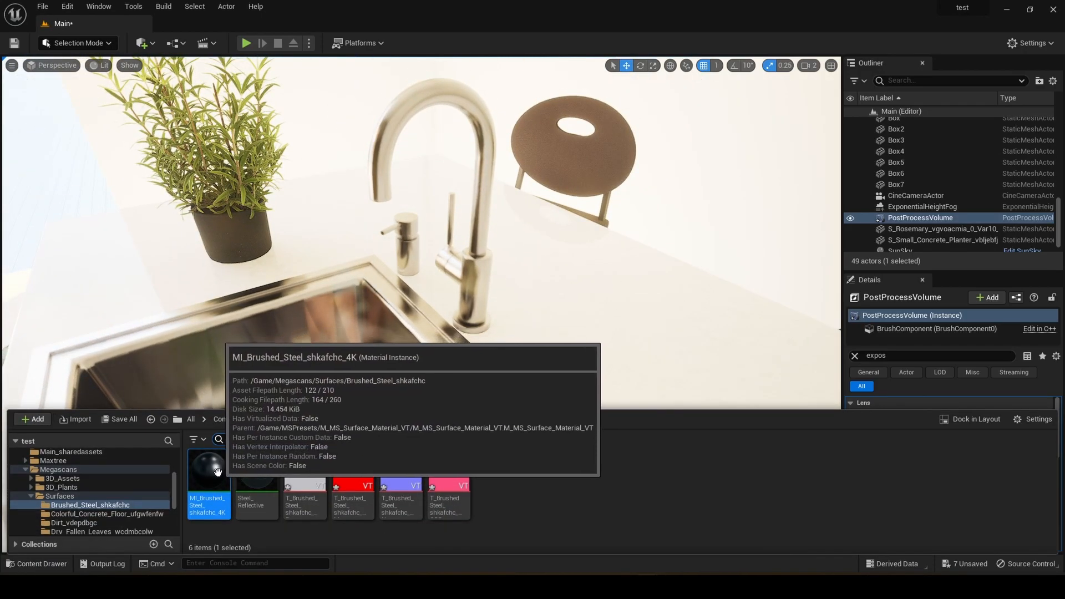
{"action": "left_click_drag", "start_coordinate": [217, 472], "coordinate": [479, 270]}
Lower the PostProcessVolume's Exposure Compensation to about 0.04 while viewing the faucet.
{"action": "mouse_move", "coordinate": [480, 270]}
{"action": "right_mouse_down"}
{"action": "mouse_move", "coordinate": [471, 262]}
{"action": "mouse_move", "coordinate": [499, 263]}
{"action": "mouse_move", "coordinate": [464, 265]}
{"action": "mouse_move", "coordinate": [474, 267]}
{"action": "right_mouse_up"}
{"action": "mouse_move", "coordinate": [993, 449]}
{"action": "left_mouse_down"}
{"action": "mouse_move", "coordinate": [965, 449]}
{"action": "mouse_move", "coordinate": [979, 448]}
{"action": "left_mouse_up"}
{"action": "mouse_move", "coordinate": [477, 266]}
{"action": "right_mouse_down"}
{"action": "mouse_move", "coordinate": [443, 264]}
{"action": "mouse_move", "coordinate": [458, 266]}
{"action": "right_mouse_up"}
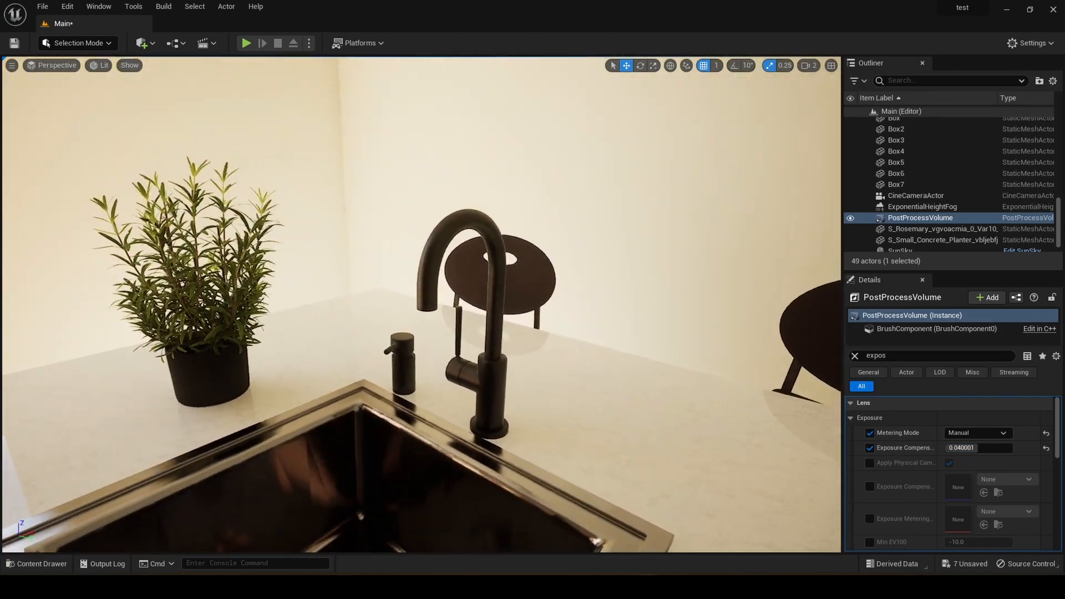
Set MI_Brushed_Steel_shkafchc_4K's Albedo Tint to a golden color, about hue 35.5, saturation 0.63 and value 0.79, and save the instance.
{"action": "left_click", "coordinate": [36, 563]}
{"action": "double_click", "coordinate": [209, 472]}
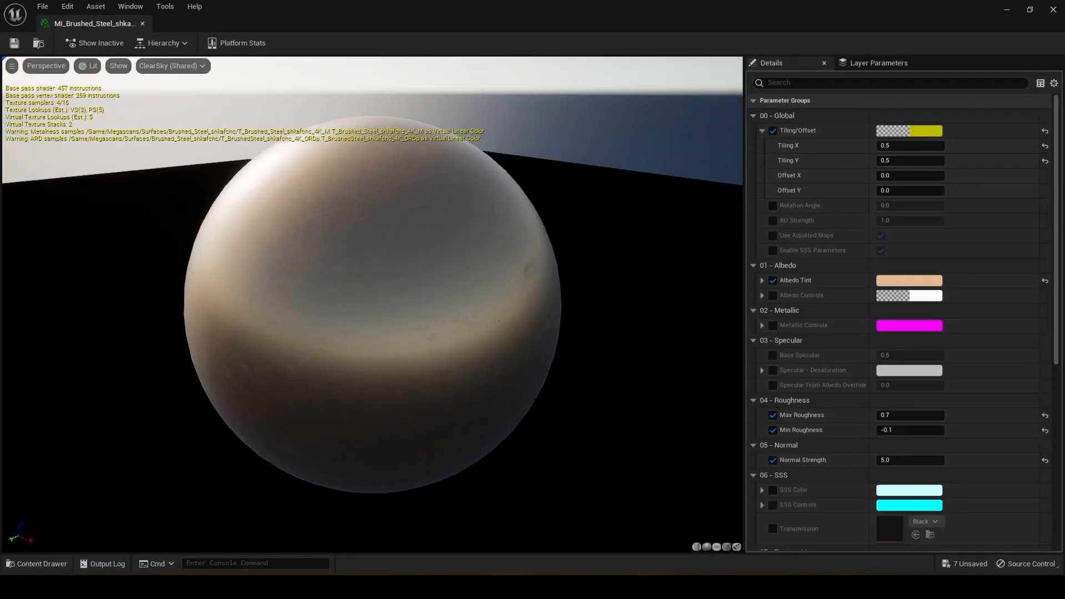
{"action": "left_click_drag", "start_coordinate": [429, 278], "coordinate": [455, 277]}
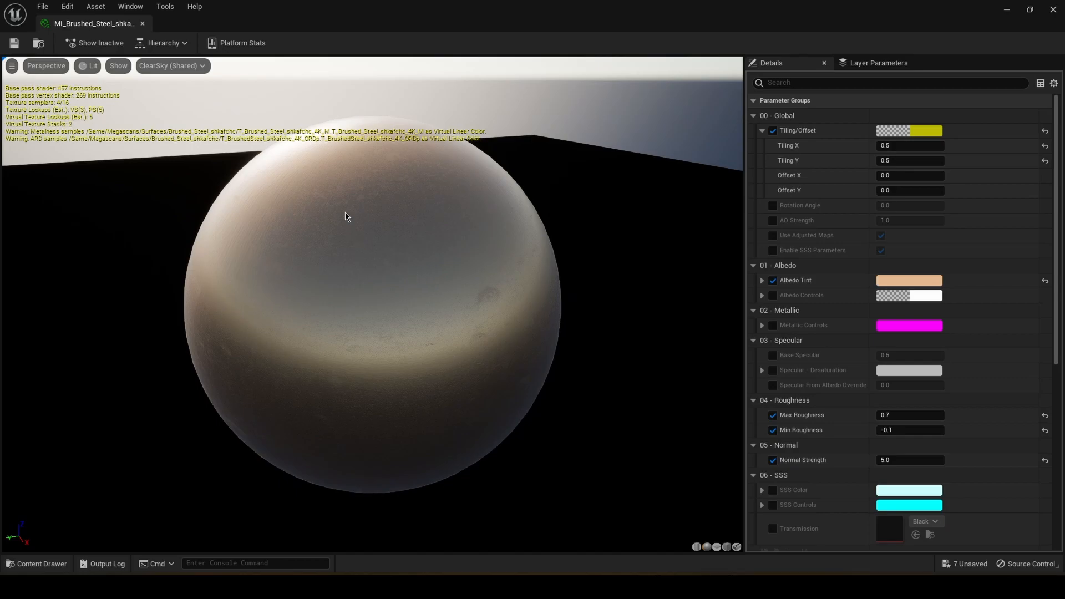
{"action": "left_click", "coordinate": [922, 288]}
{"action": "left_click_drag", "start_coordinate": [873, 286], "coordinate": [867, 207]}
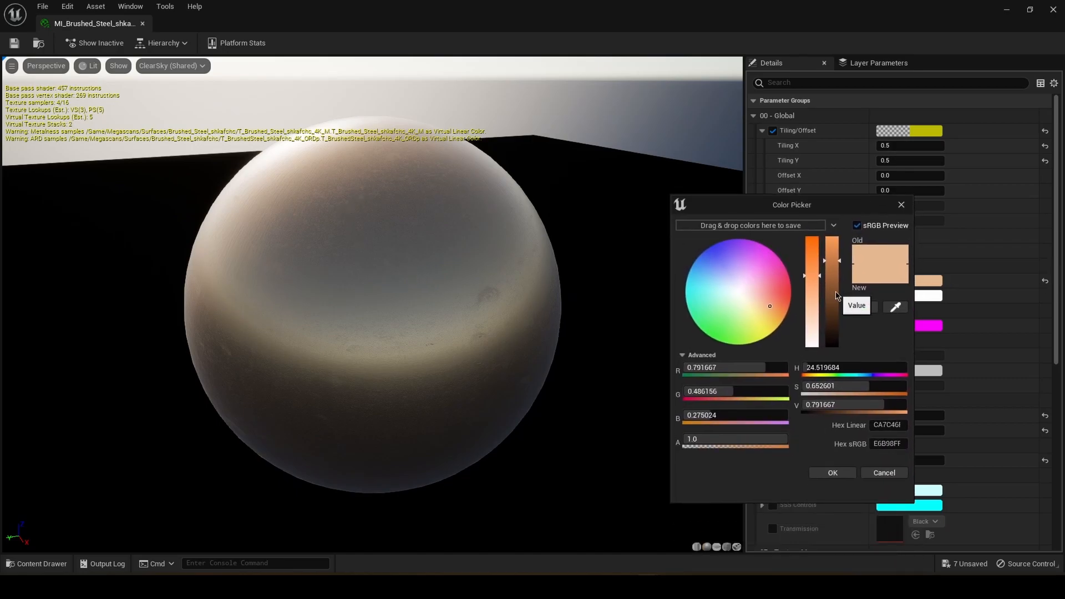
{"action": "left_click_drag", "start_coordinate": [762, 307], "coordinate": [768, 305]}
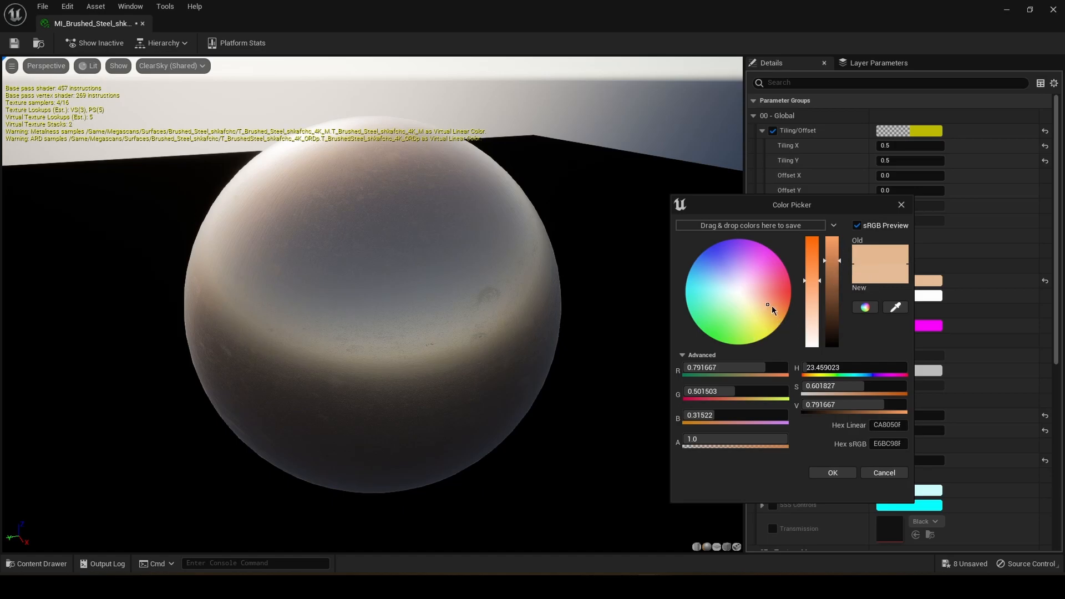
{"action": "left_click_drag", "start_coordinate": [768, 305], "coordinate": [768, 305]}
{"action": "left_click", "coordinate": [766, 313]}
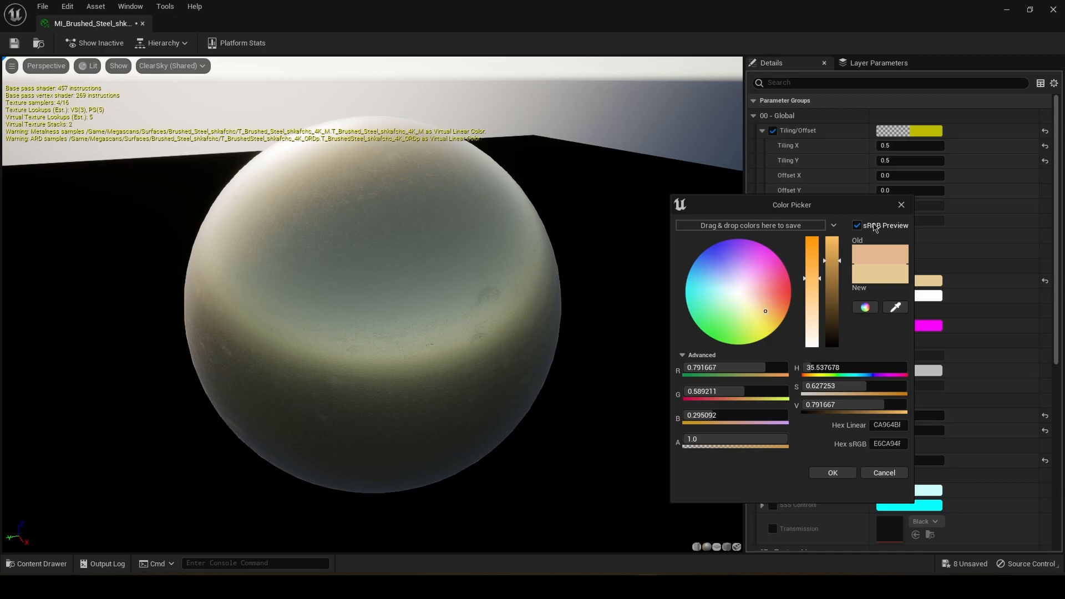
{"action": "left_click", "coordinate": [905, 204]}
{"action": "left_click", "coordinate": [15, 43]}
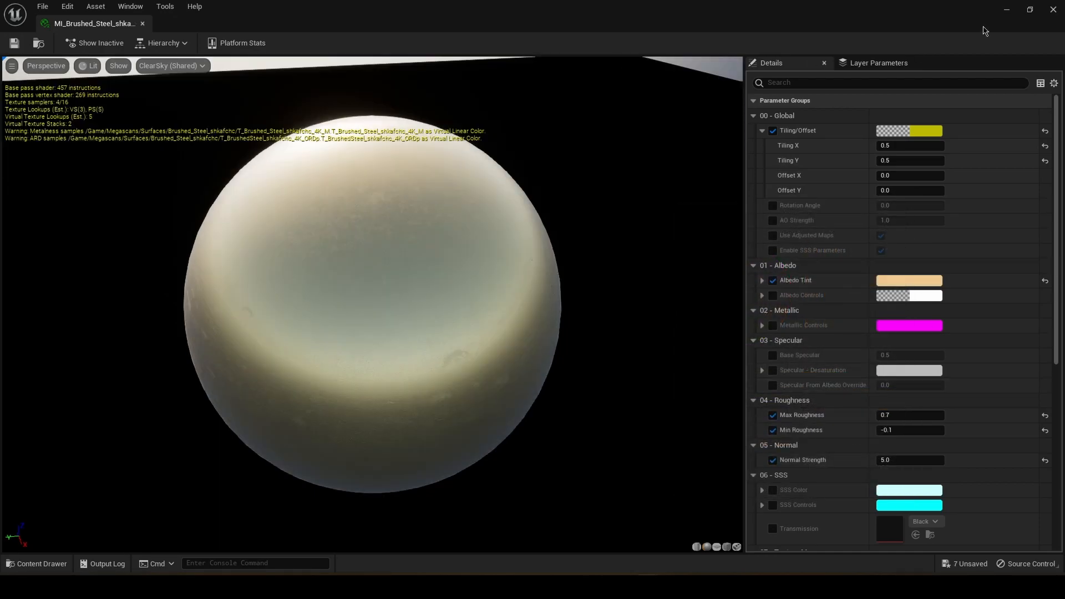
Return to the kitchen level and view the golden faucet in Path Tracing mode.
{"action": "left_click", "coordinate": [1006, 9]}
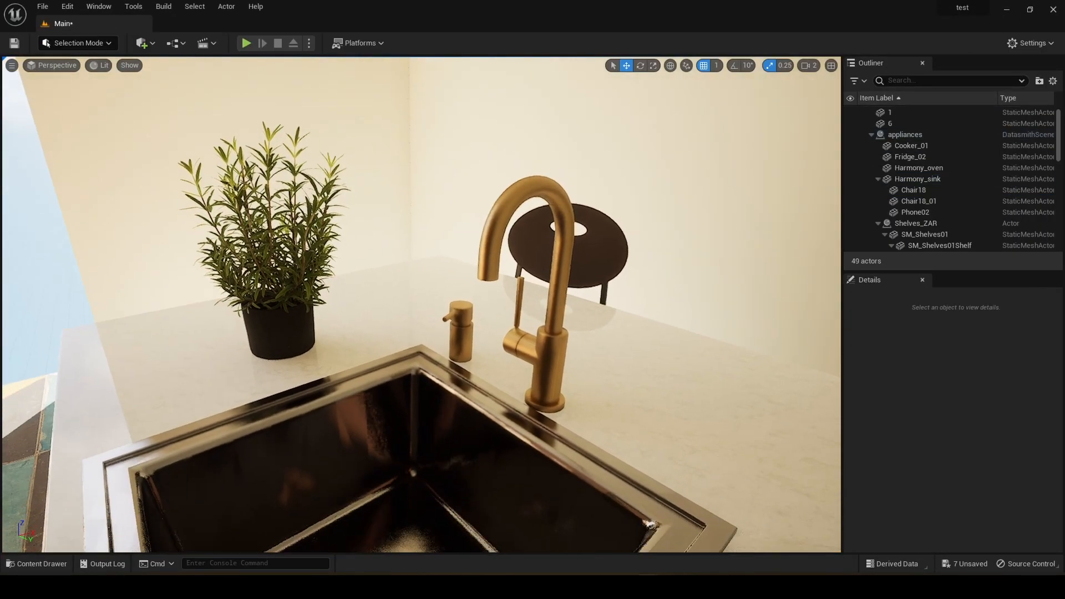
{"action": "mouse_move", "coordinate": [421, 305]}
{"action": "right_mouse_down"}
{"action": "mouse_move", "coordinate": [516, 311]}
{"action": "mouse_move", "coordinate": [499, 311]}
{"action": "right_mouse_up"}
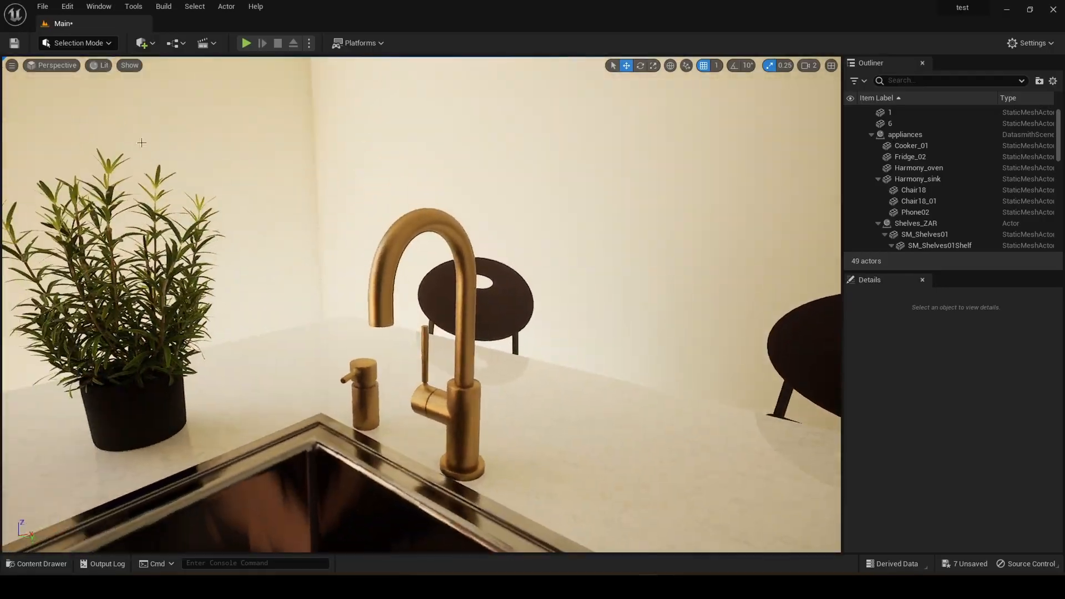
{"action": "left_click", "coordinate": [99, 65]}
{"action": "left_click", "coordinate": [134, 201]}
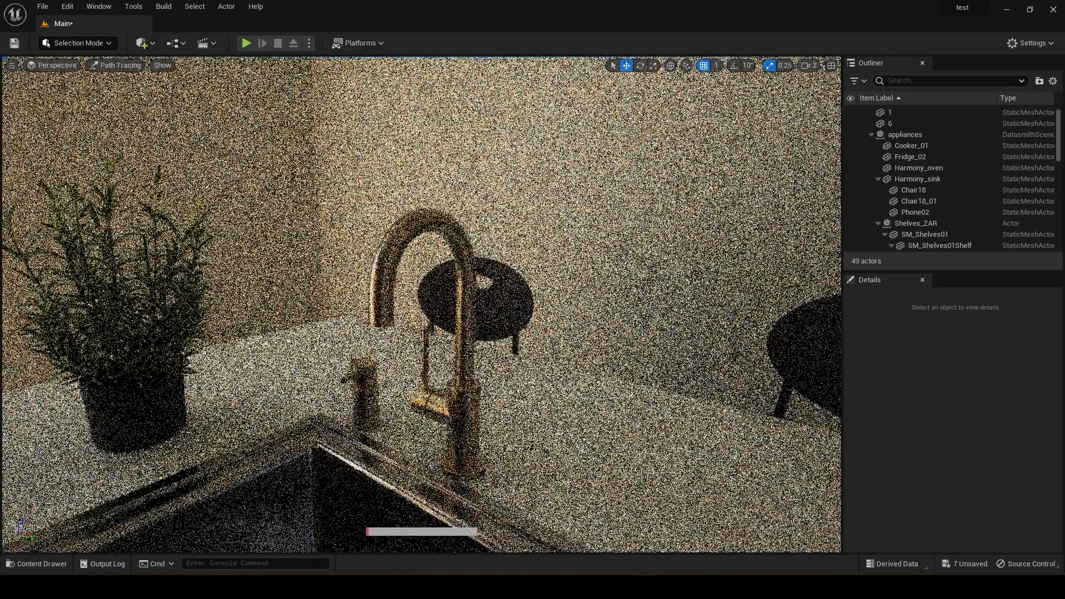